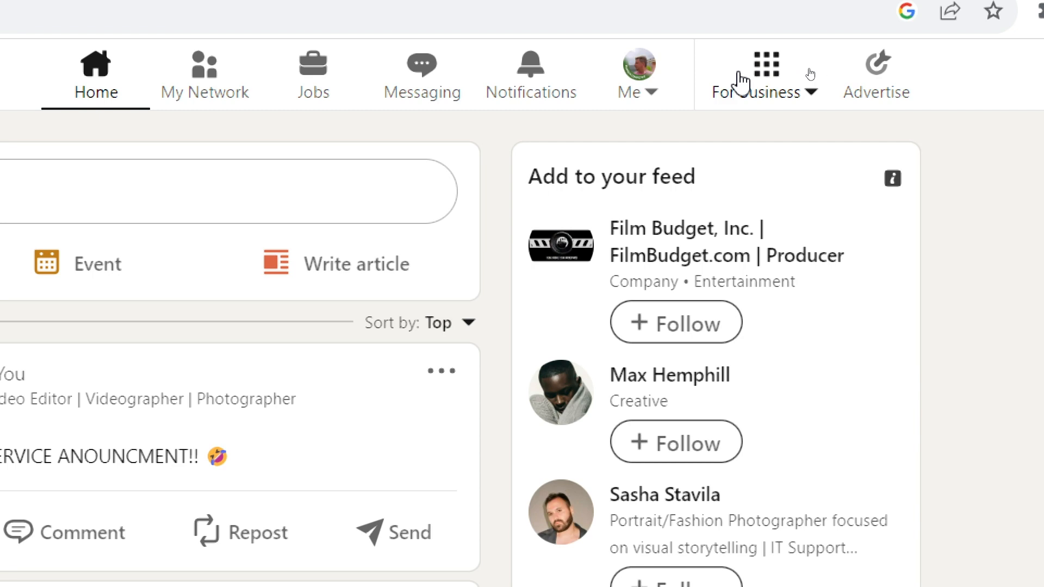
Step: Look through the For Business products and options, closing the overview again
{"action": "left_click", "coordinate": [783, 81]}
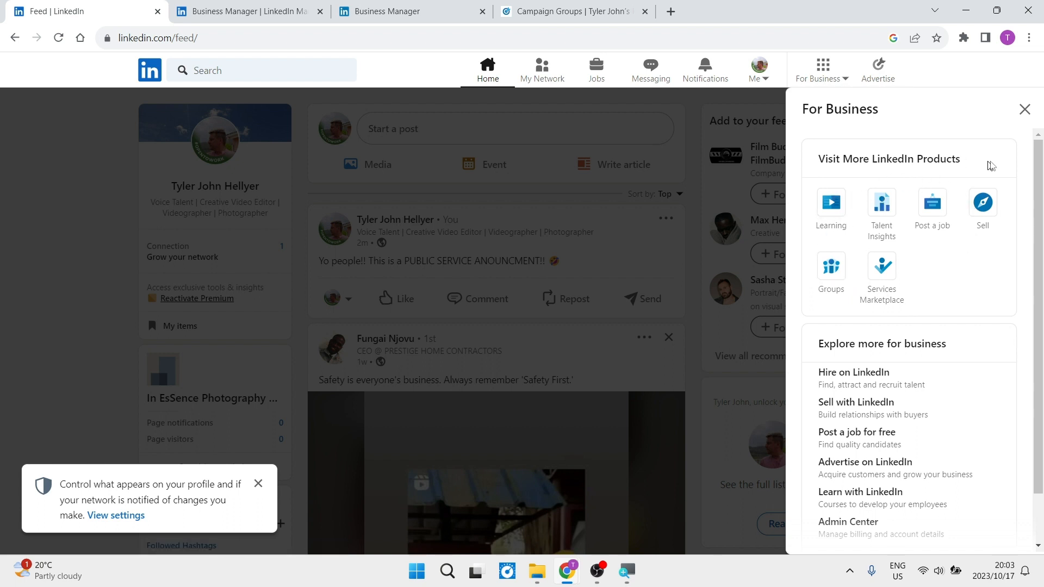
{"action": "scroll", "coordinate": [1040, 163], "scroll_direction": "down", "scroll_amount": 2}
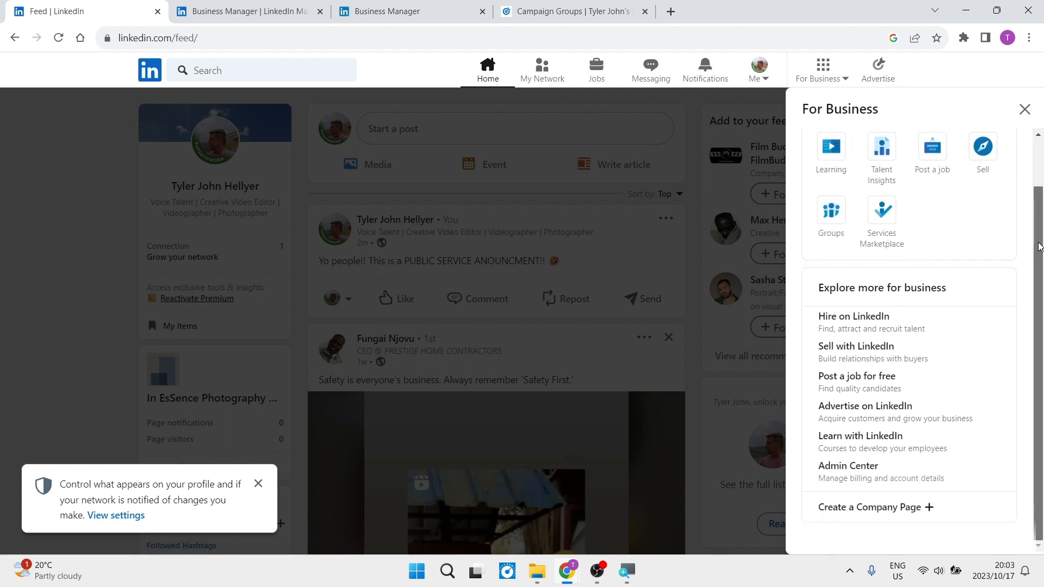
{"action": "scroll", "coordinate": [1033, 131], "scroll_direction": "up", "scroll_amount": 2}
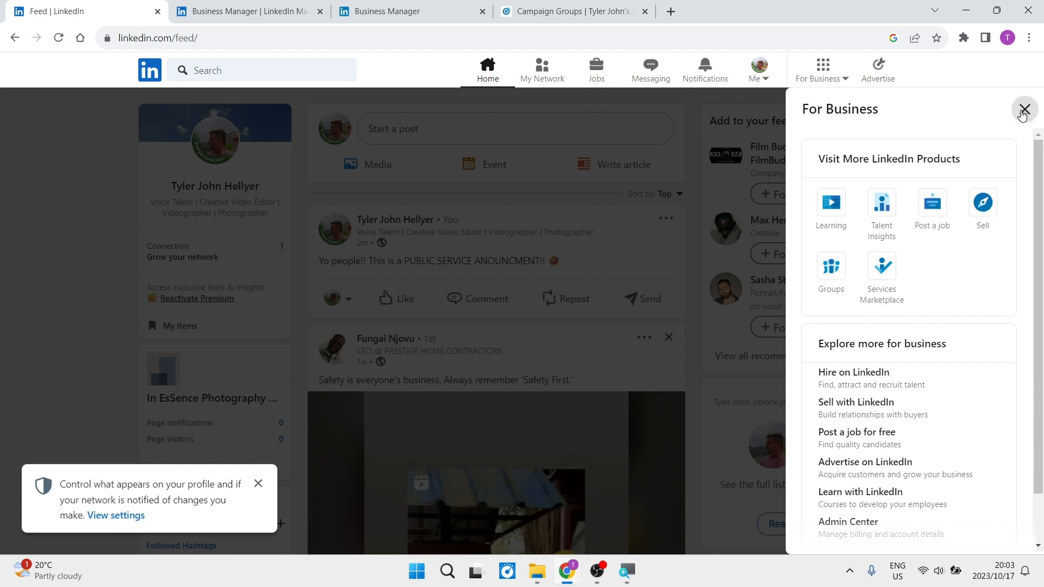
{"action": "left_click", "coordinate": [1023, 110]}
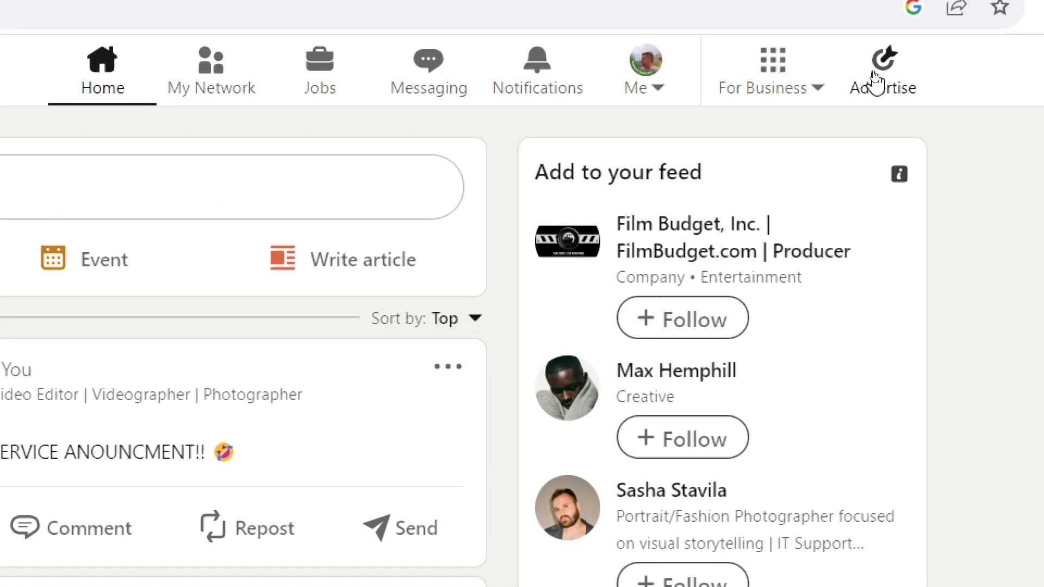
Step: Go to Campaign Manager through LinkedIn's advertising area and open the existing ad account from the detailed account list
{"action": "left_click", "coordinate": [875, 81]}
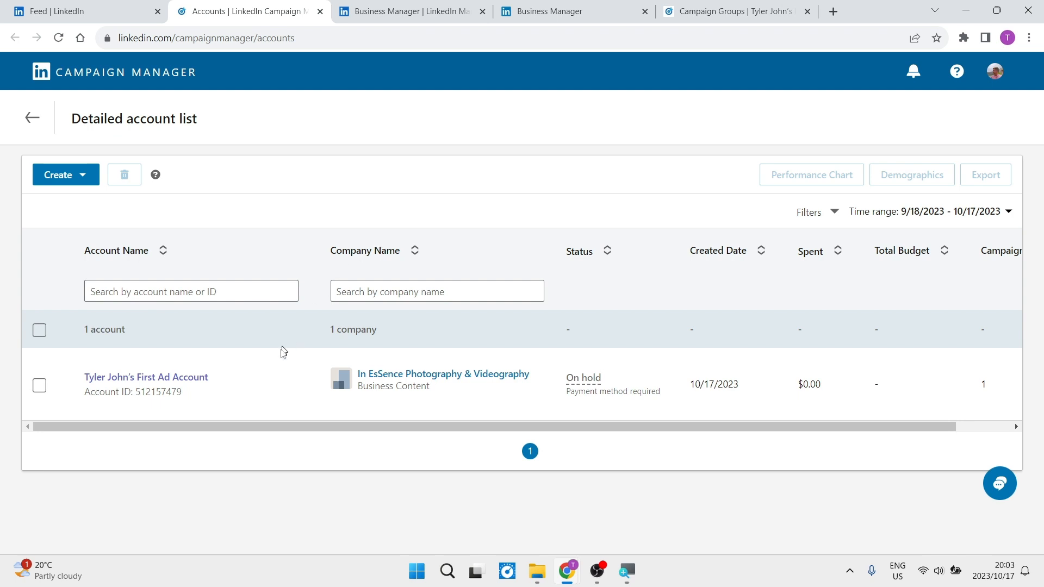
{"action": "mouse_move", "coordinate": [256, 386]}
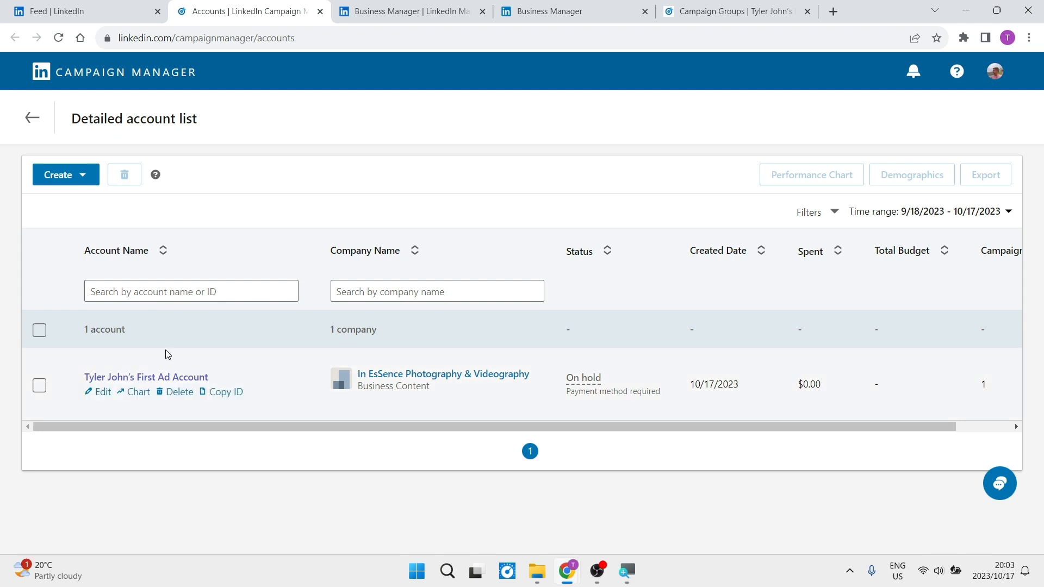
{"action": "mouse_move", "coordinate": [212, 358]}
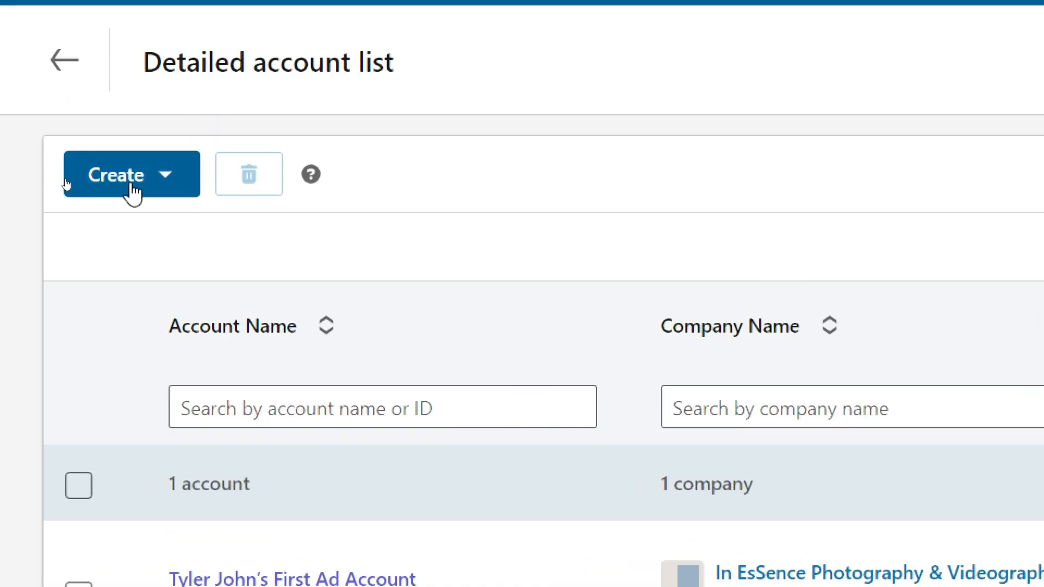
{"action": "left_click", "coordinate": [133, 193]}
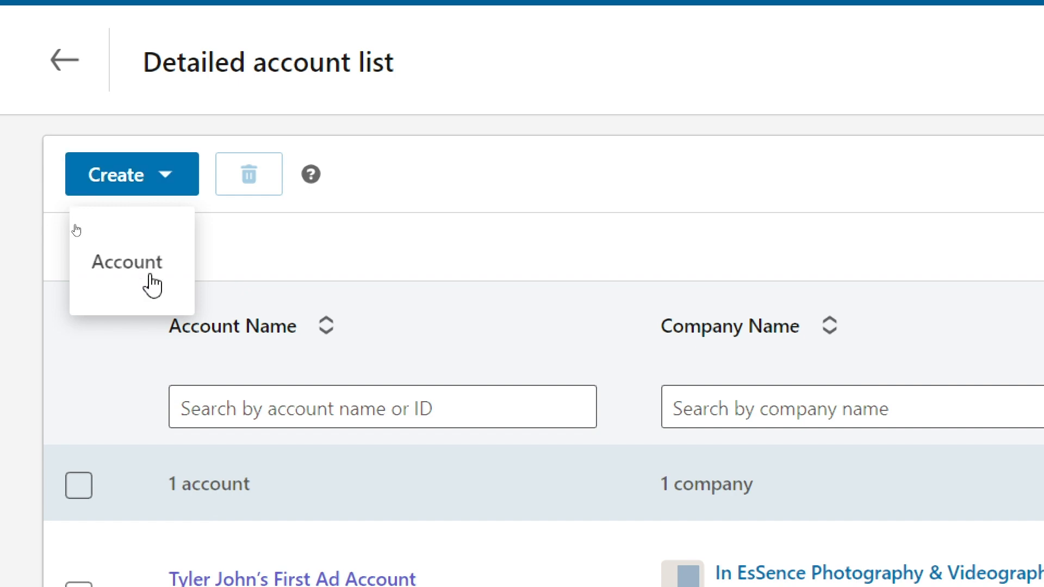
{"action": "left_click", "coordinate": [233, 262]}
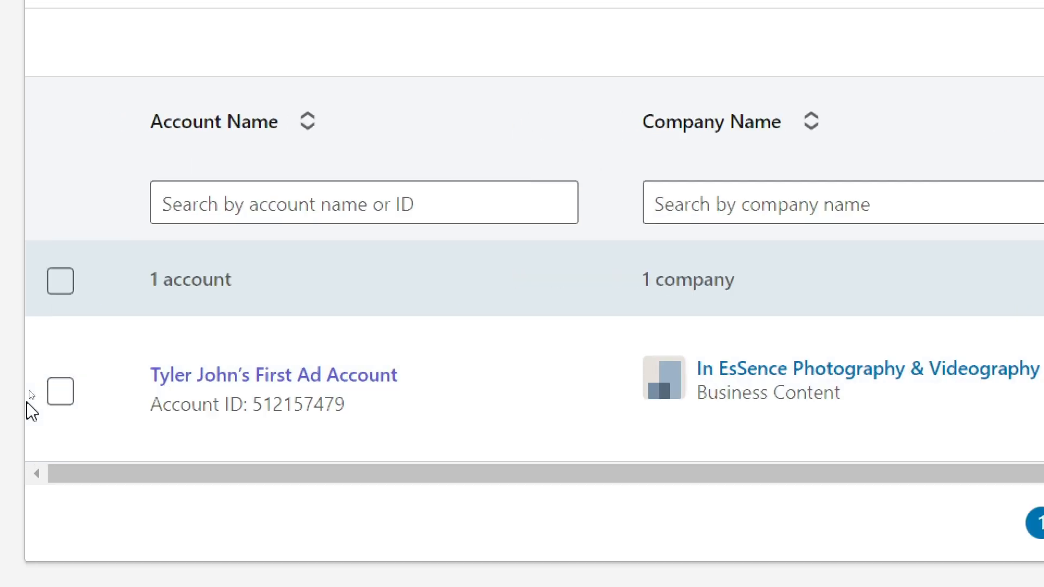
{"action": "left_click", "coordinate": [232, 381]}
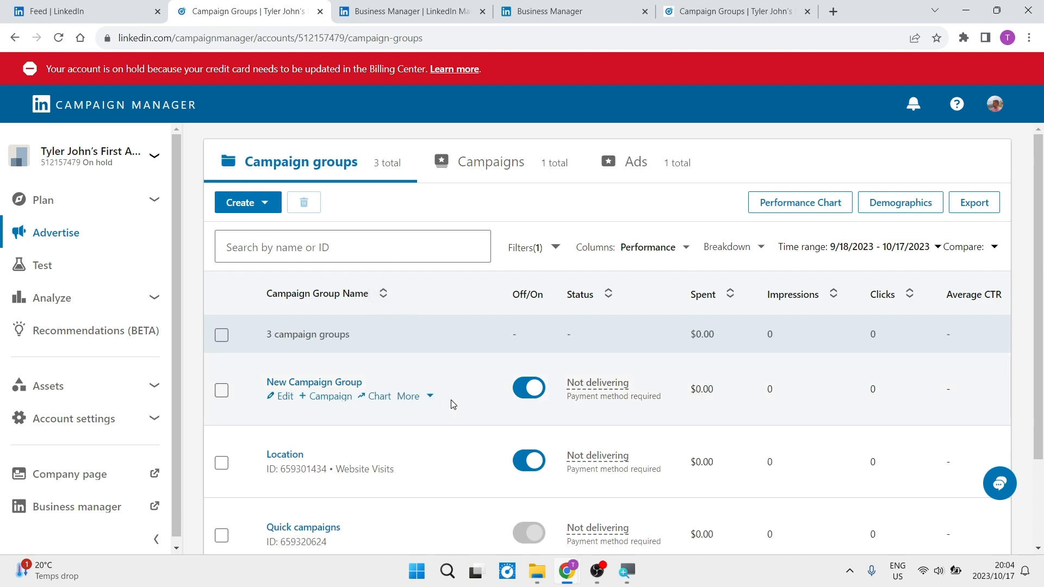
Step: Pause the campaign groups Location and New Campaign Group
{"action": "scroll", "coordinate": [452, 402], "scroll_direction": "down", "scroll_amount": 2}
{"action": "scroll", "coordinate": [451, 404], "scroll_direction": "up", "scroll_amount": 2}
{"action": "scroll", "coordinate": [451, 405], "scroll_direction": "down", "scroll_amount": 1}
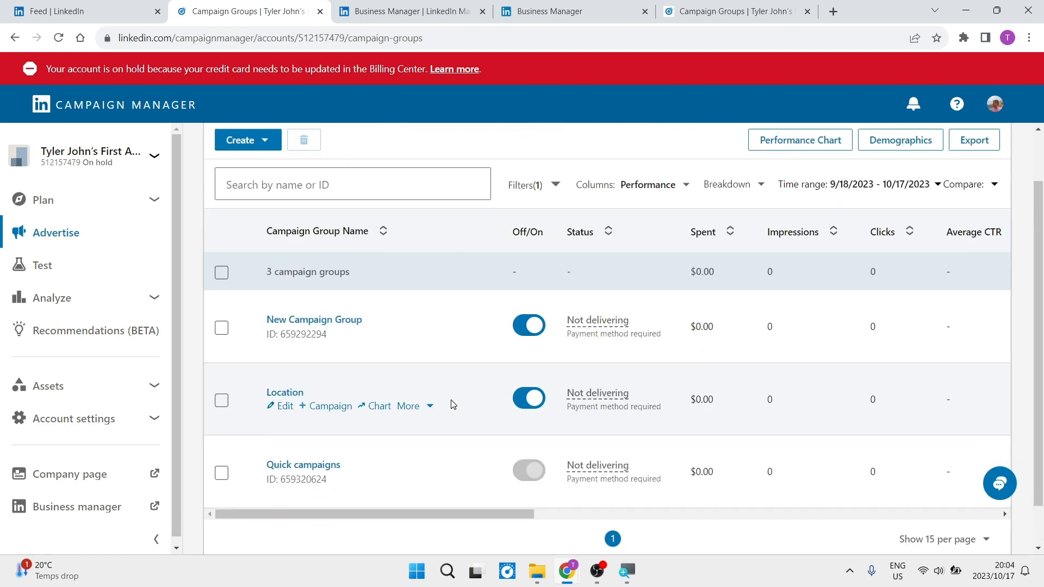
{"action": "left_click", "coordinate": [514, 375]}
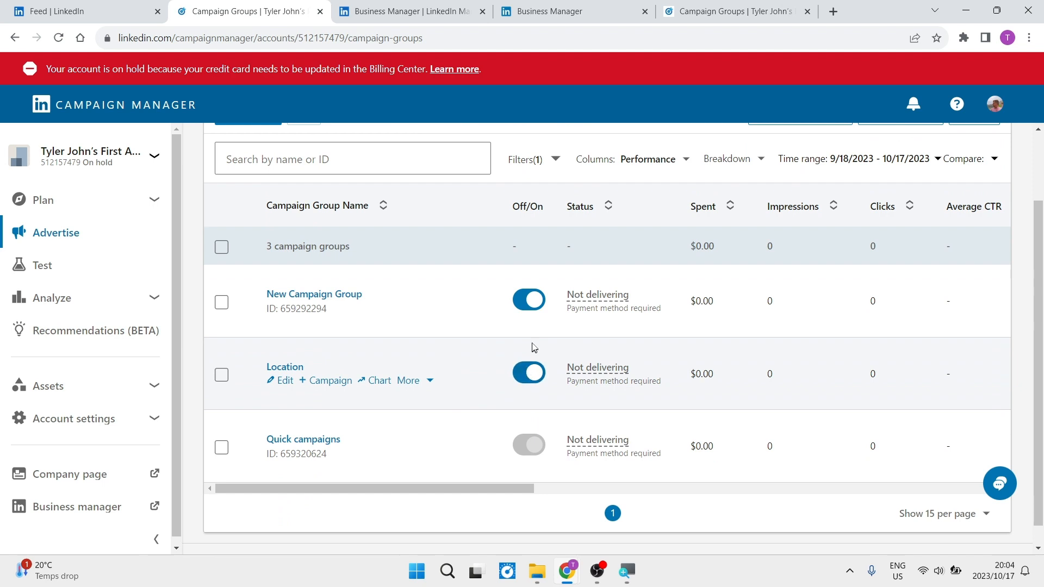
{"action": "left_click", "coordinate": [537, 302]}
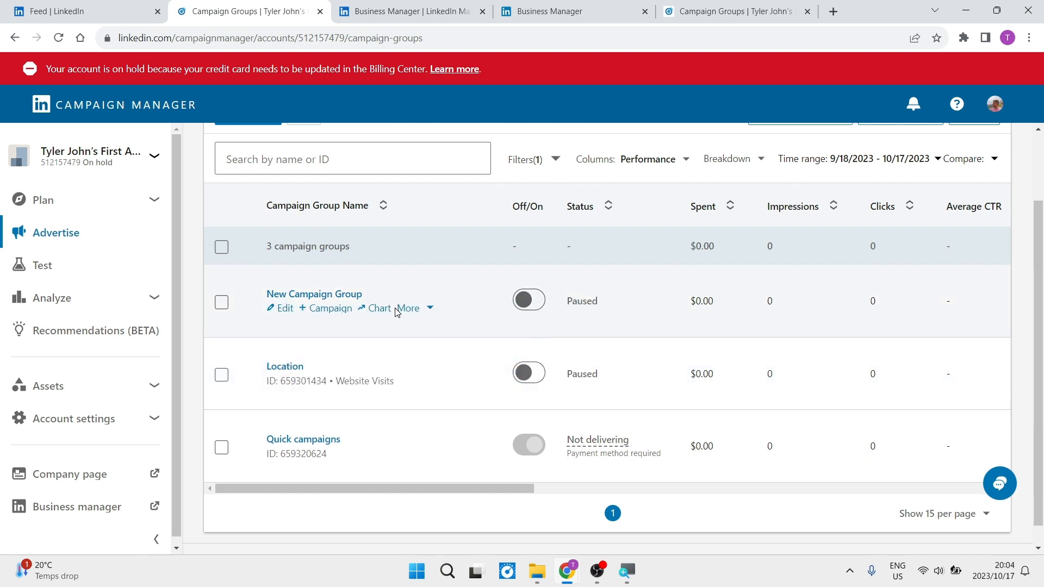
Step: Start creating a new campaign in the ad account
{"action": "scroll", "coordinate": [395, 312], "scroll_direction": "up", "scroll_amount": 2}
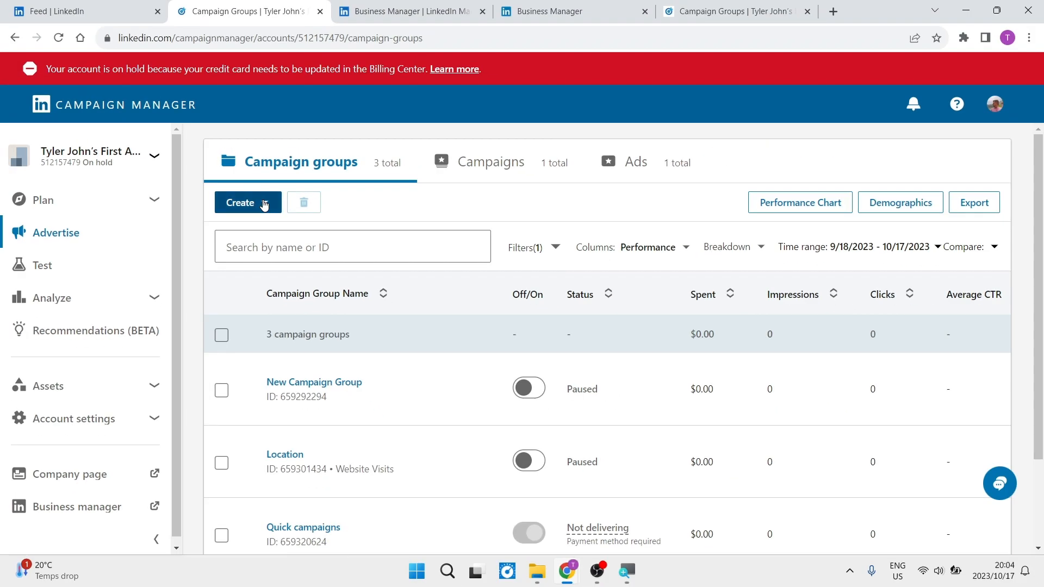
{"action": "left_click", "coordinate": [264, 205]}
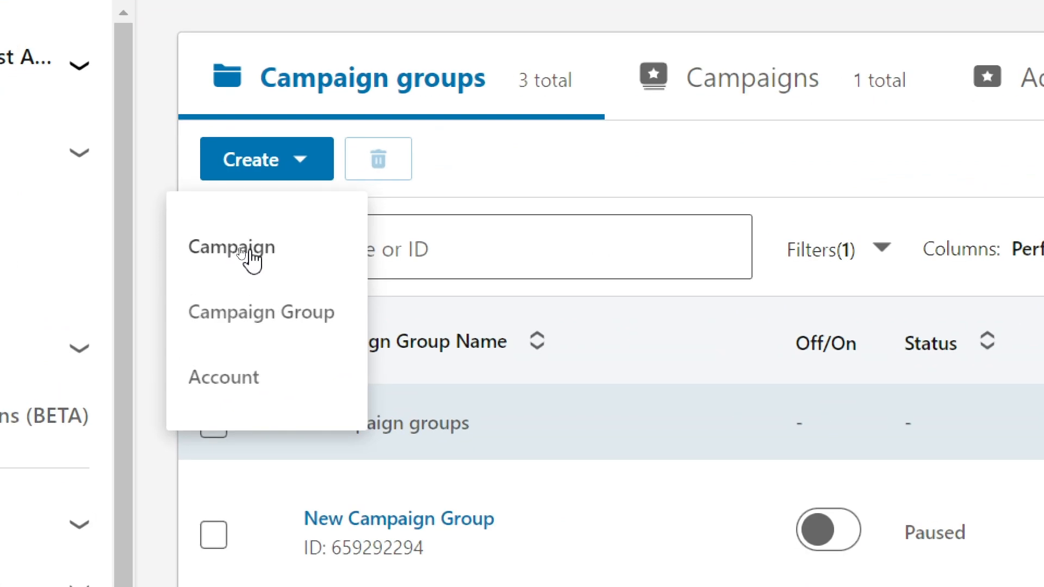
{"action": "left_click", "coordinate": [245, 251]}
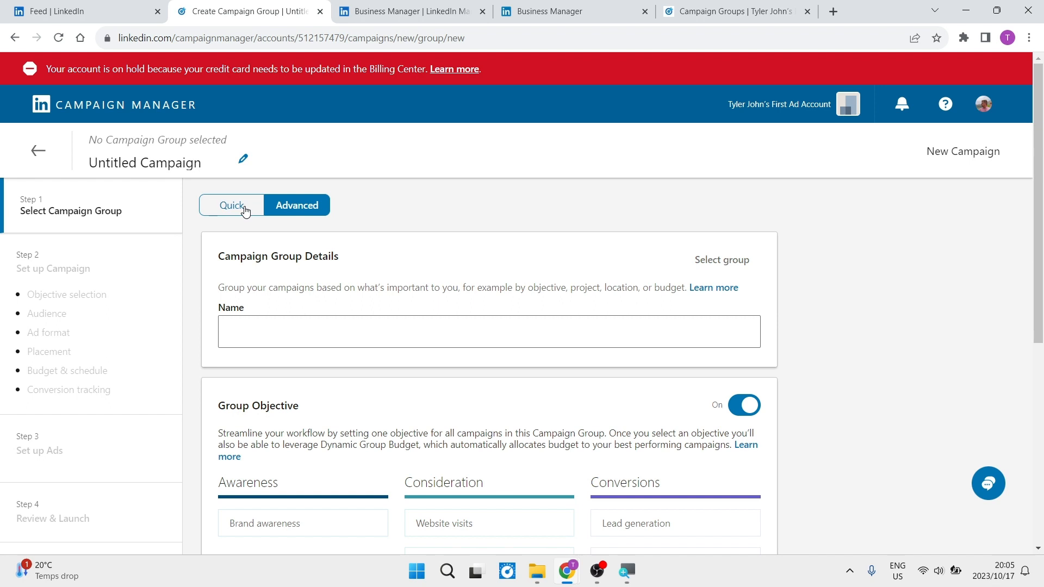
Step: Examine the setup sections that Quick mode offers for the new campaign and return to Advanced mode
{"action": "left_click", "coordinate": [244, 211]}
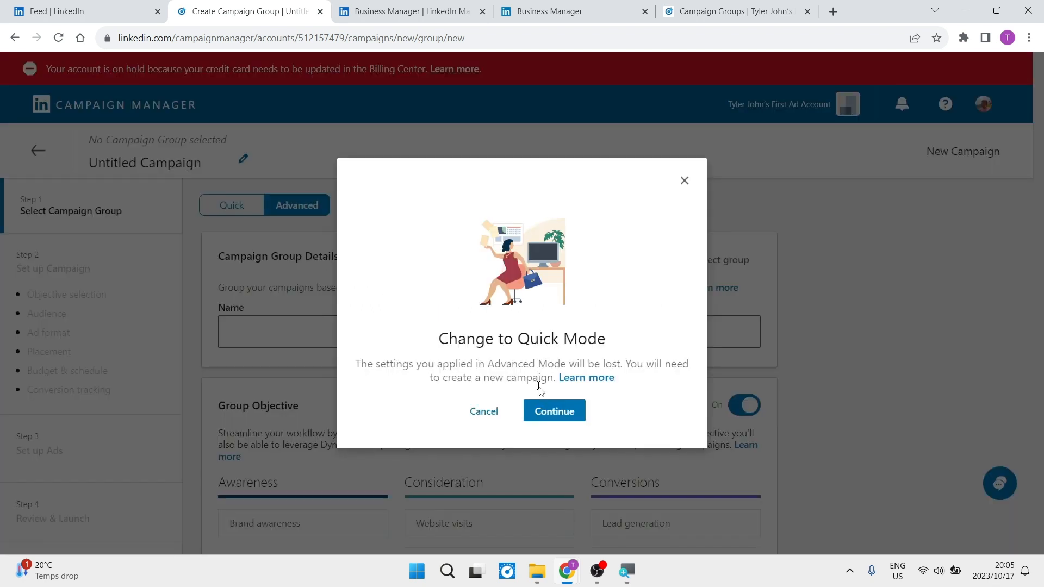
{"action": "left_click", "coordinate": [564, 423]}
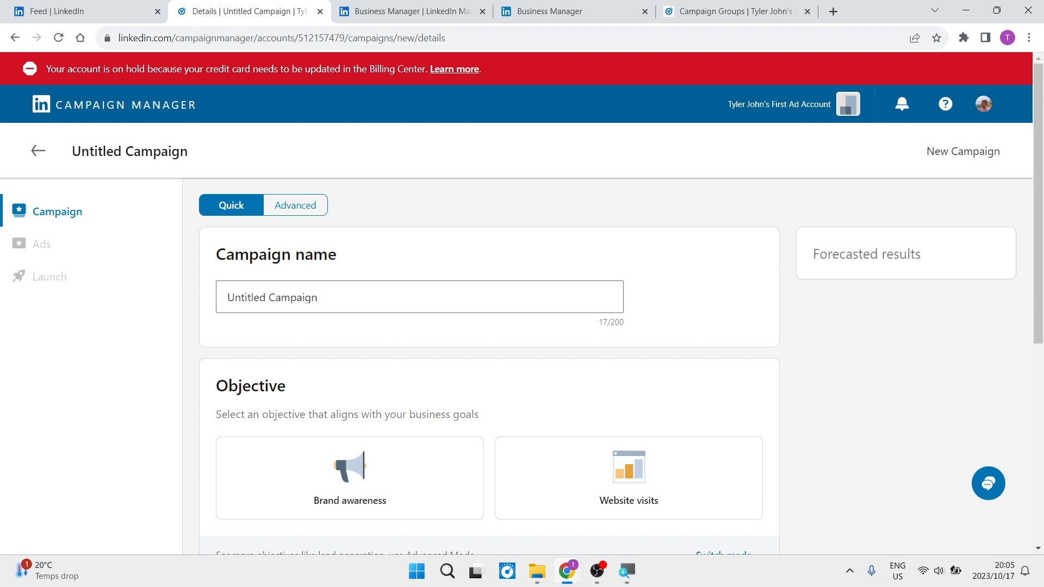
{"action": "scroll", "coordinate": [457, 422], "scroll_direction": "down", "scroll_amount": 3}
{"action": "scroll", "coordinate": [457, 422], "scroll_direction": "down", "scroll_amount": 5}
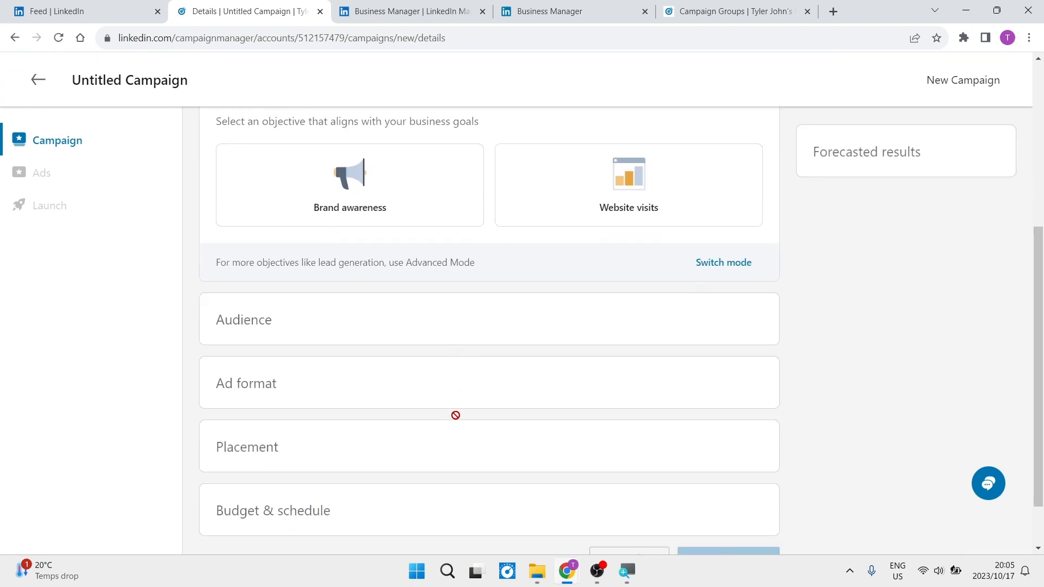
{"action": "scroll", "coordinate": [455, 415], "scroll_direction": "down", "scroll_amount": 2}
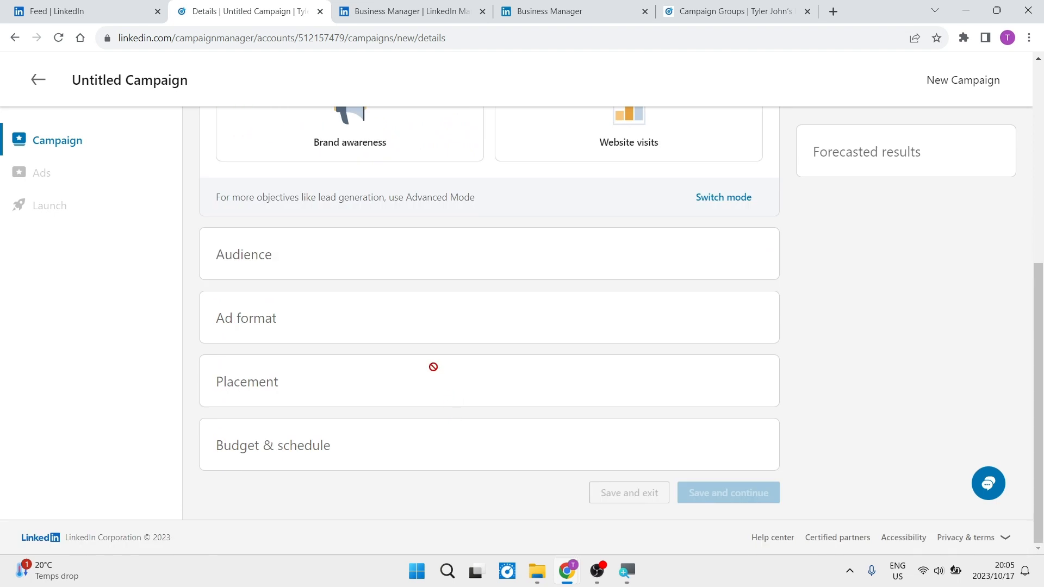
{"action": "scroll", "coordinate": [438, 214], "scroll_direction": "up", "scroll_amount": 4}
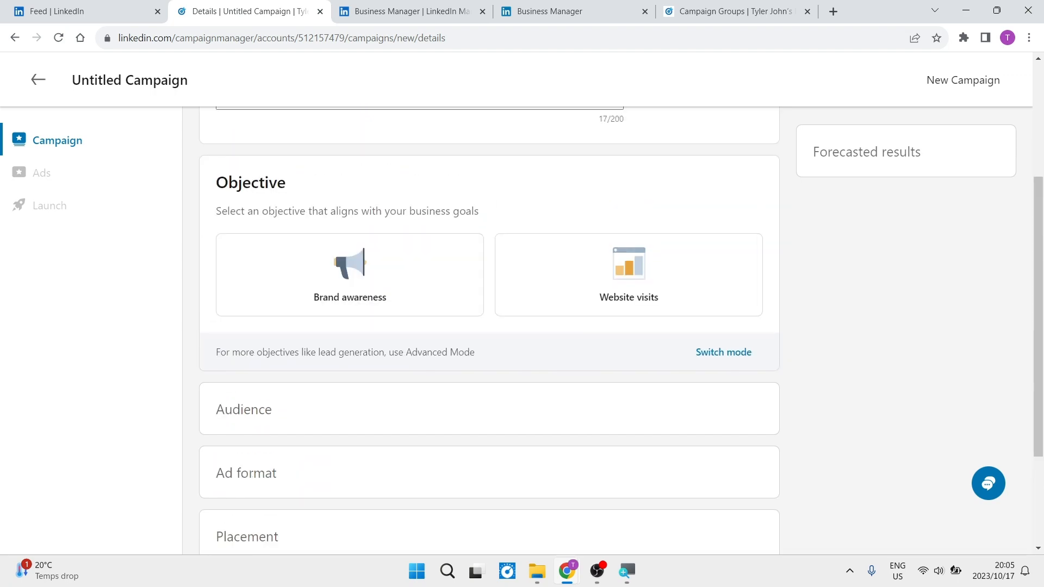
{"action": "scroll", "coordinate": [441, 218], "scroll_direction": "up", "scroll_amount": 4}
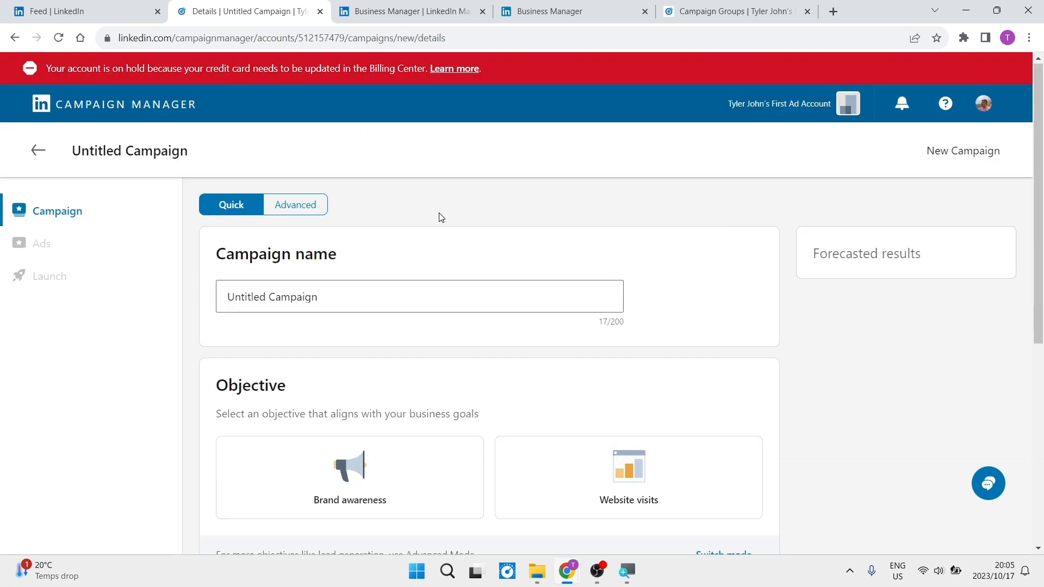
{"action": "scroll", "coordinate": [441, 217], "scroll_direction": "down", "scroll_amount": 2}
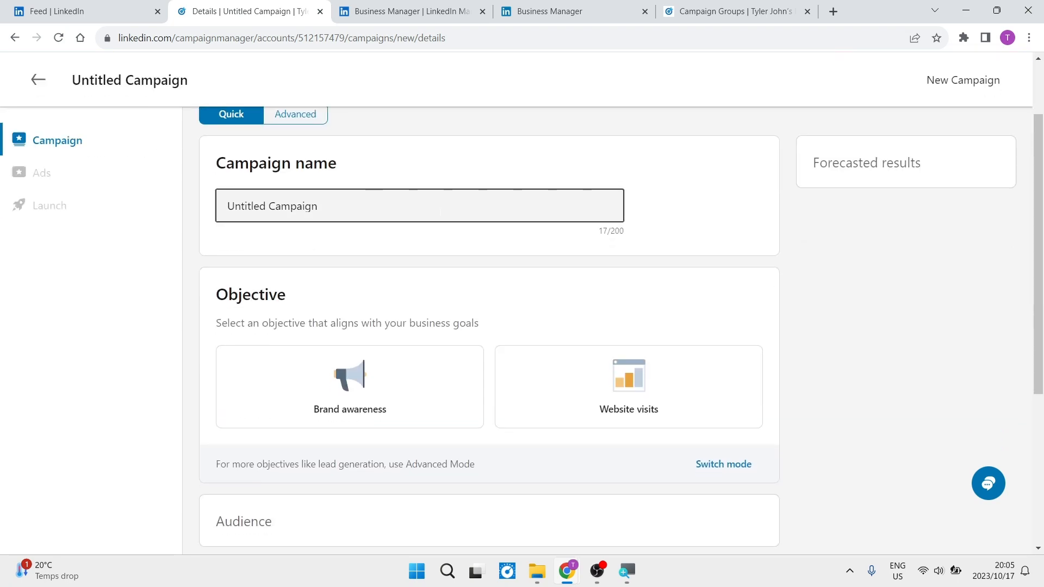
{"action": "scroll", "coordinate": [440, 212], "scroll_direction": "up", "scroll_amount": 2}
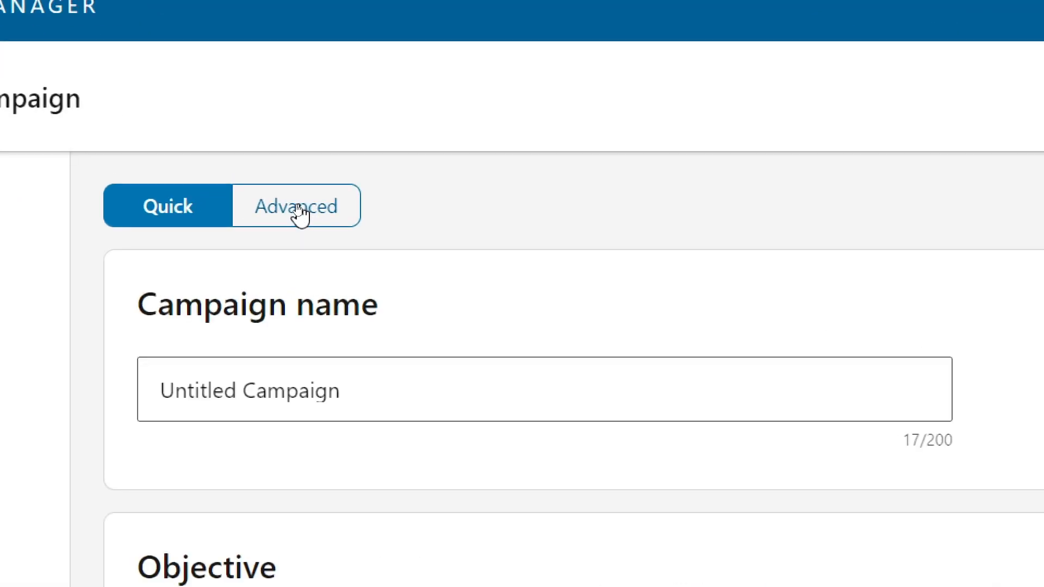
{"action": "left_click", "coordinate": [298, 212]}
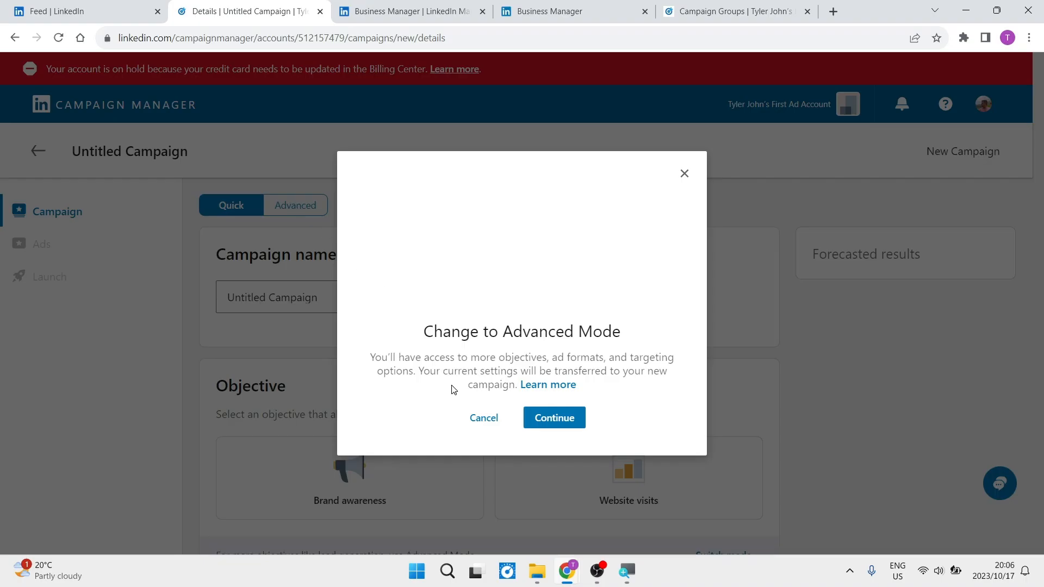
{"action": "left_click", "coordinate": [546, 417]}
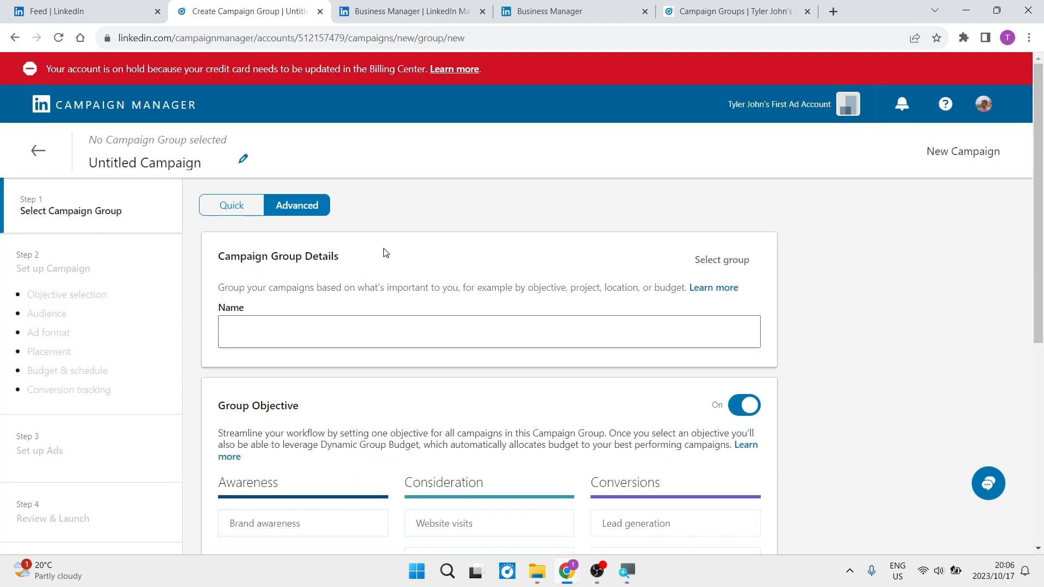
Step: Name the campaign group Ad 4 and choose the Consideration objective Engagement as its group objective
{"action": "left_click", "coordinate": [272, 331]}
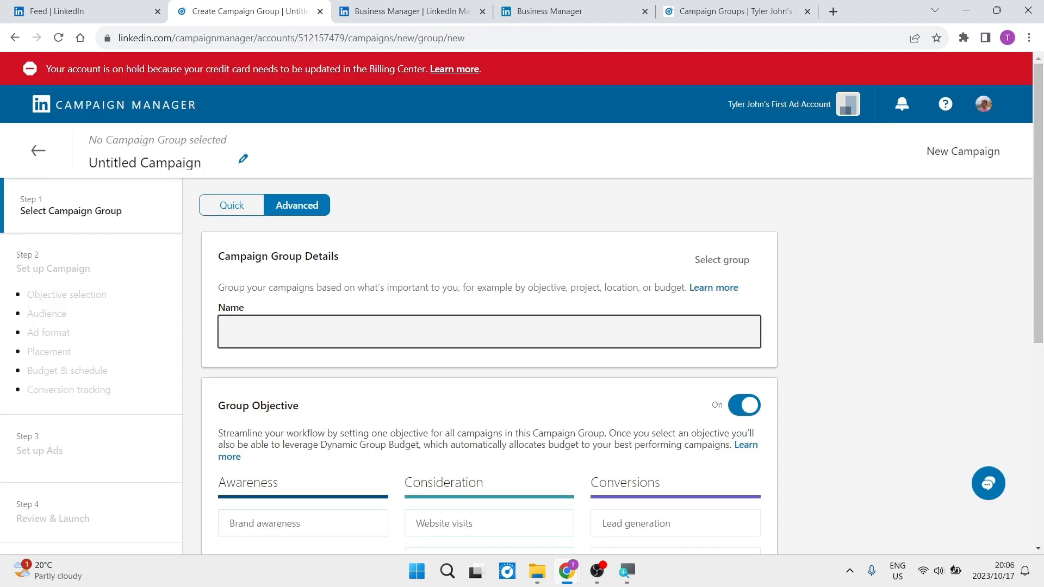
{"action": "type", "text": "Ad 4"}
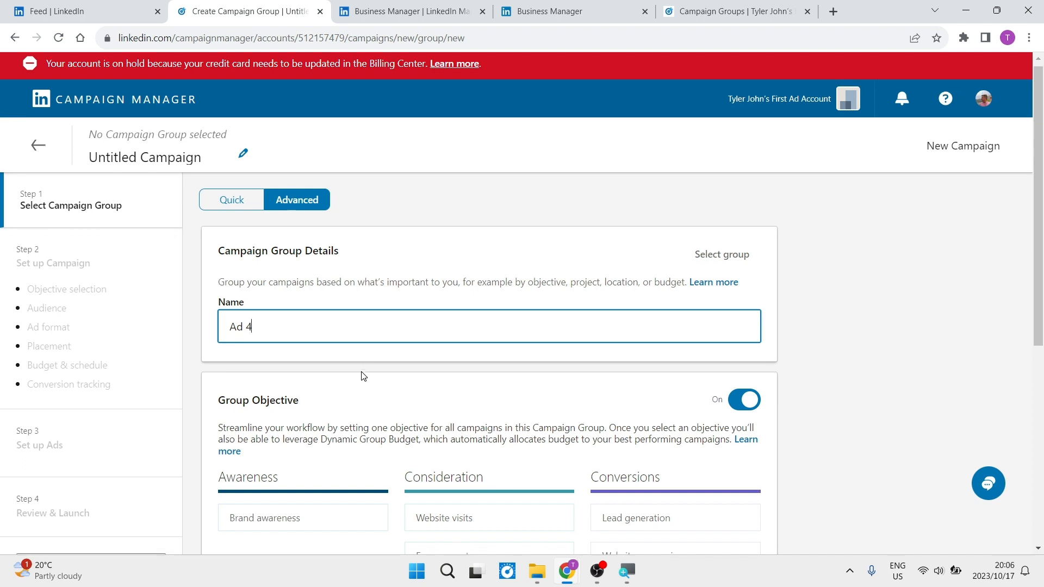
{"action": "scroll", "coordinate": [364, 376], "scroll_direction": "down", "scroll_amount": 1}
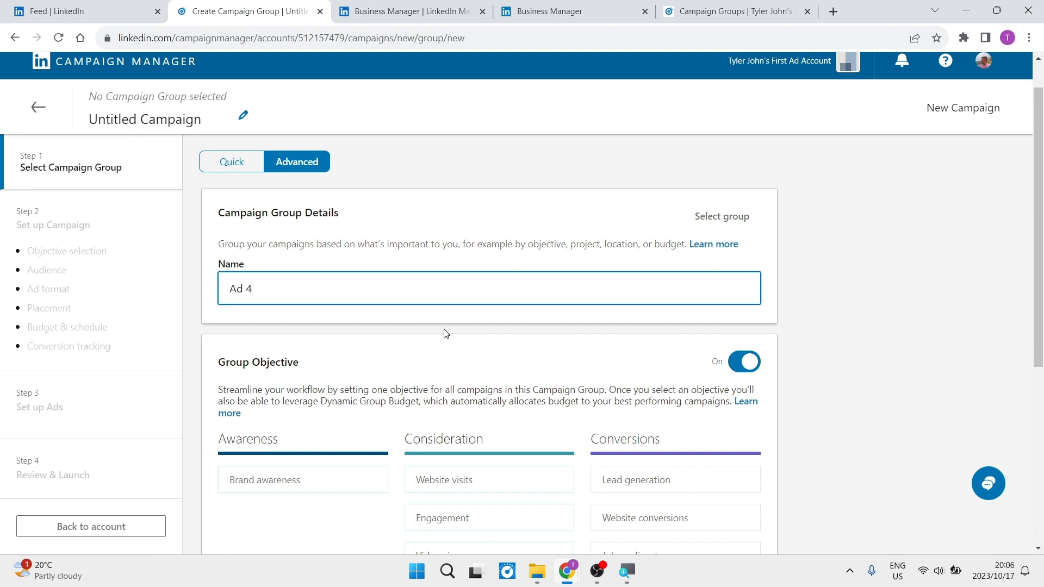
{"action": "scroll", "coordinate": [446, 333], "scroll_direction": "down", "scroll_amount": 1}
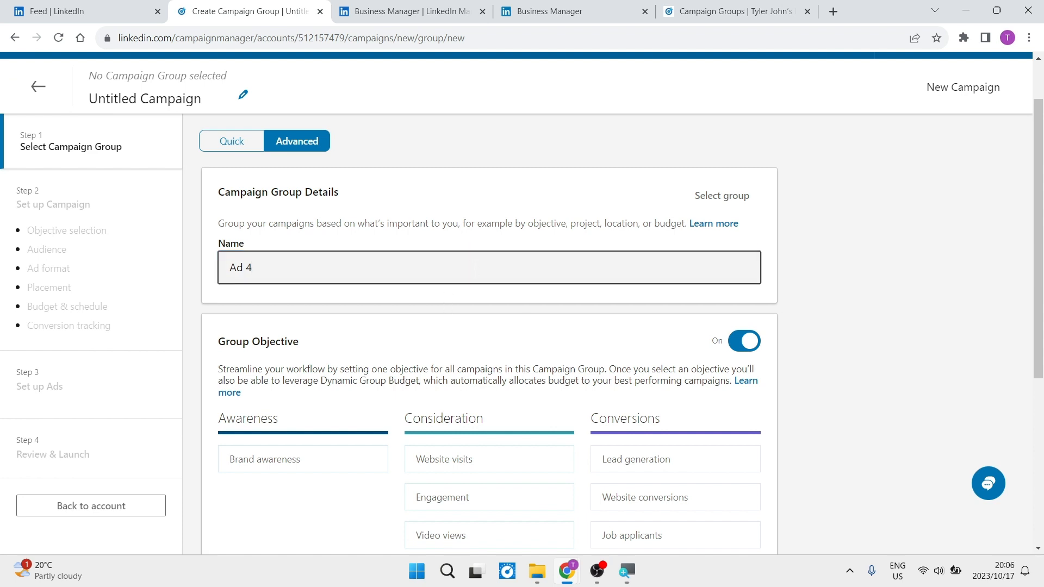
{"action": "scroll", "coordinate": [474, 268], "scroll_direction": "down", "scroll_amount": 3}
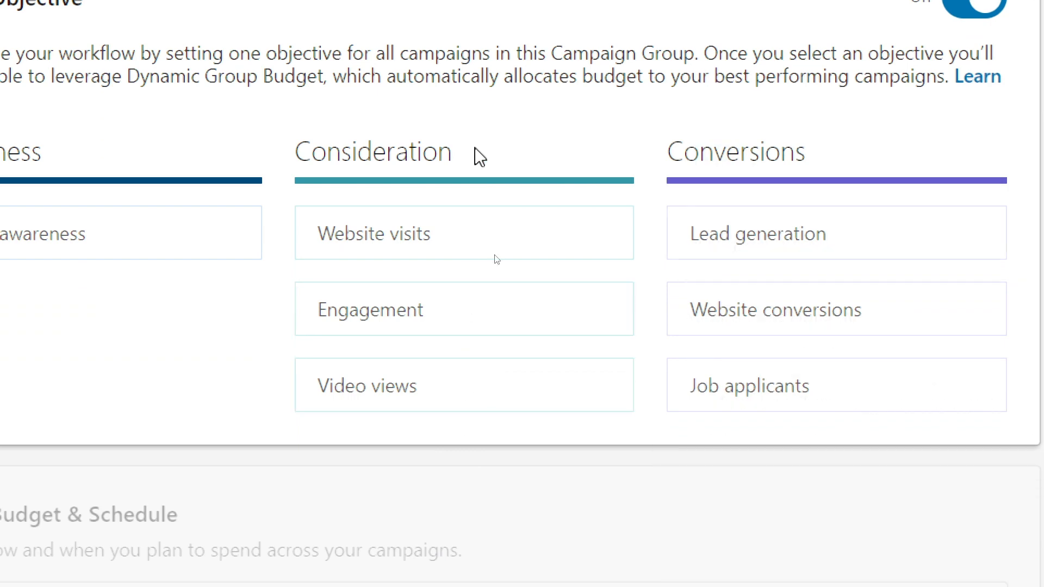
{"action": "mouse_move", "coordinate": [455, 251]}
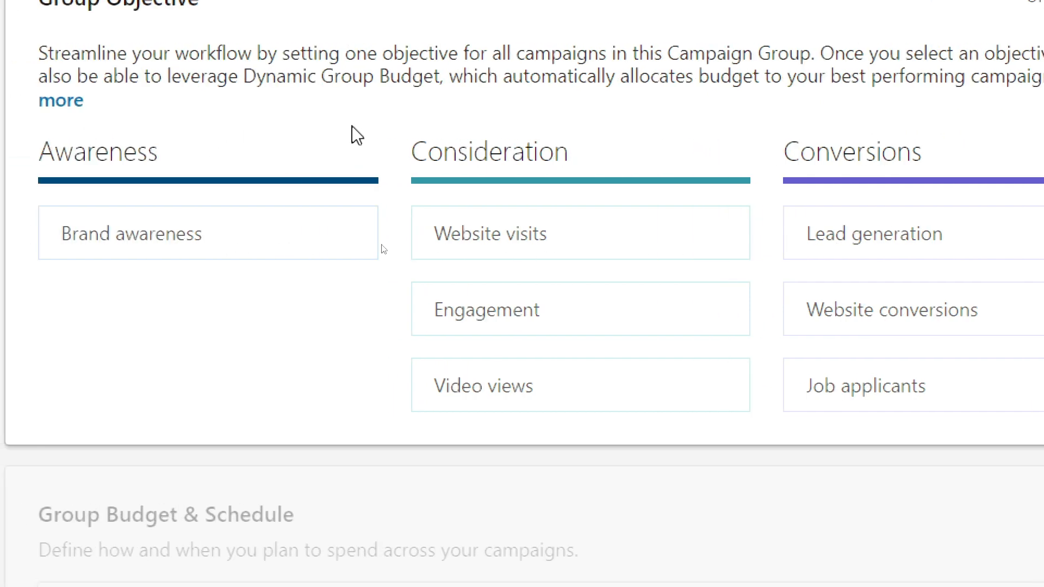
{"action": "mouse_move", "coordinate": [569, 325]}
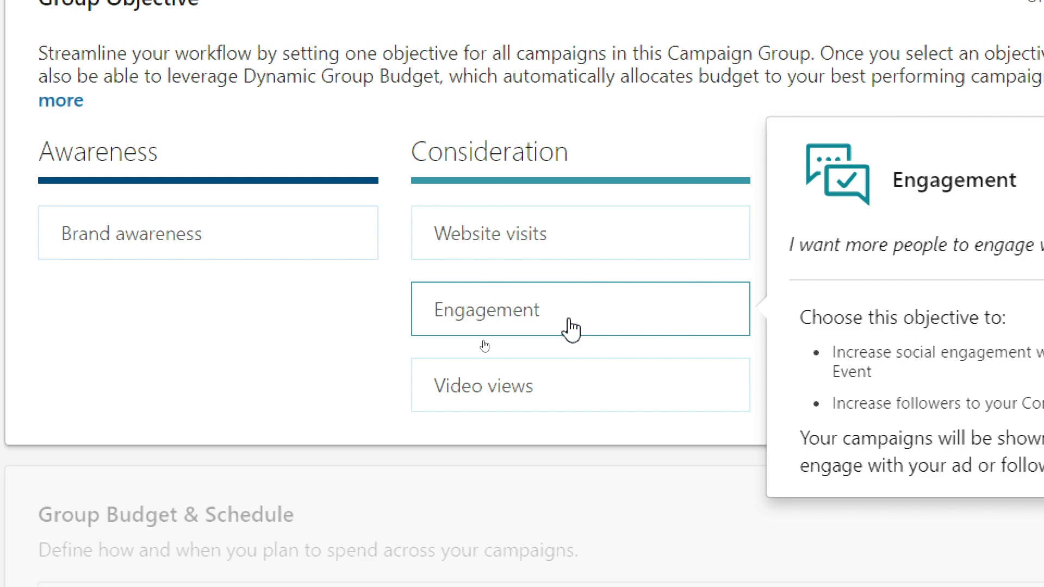
{"action": "left_click", "coordinate": [568, 325]}
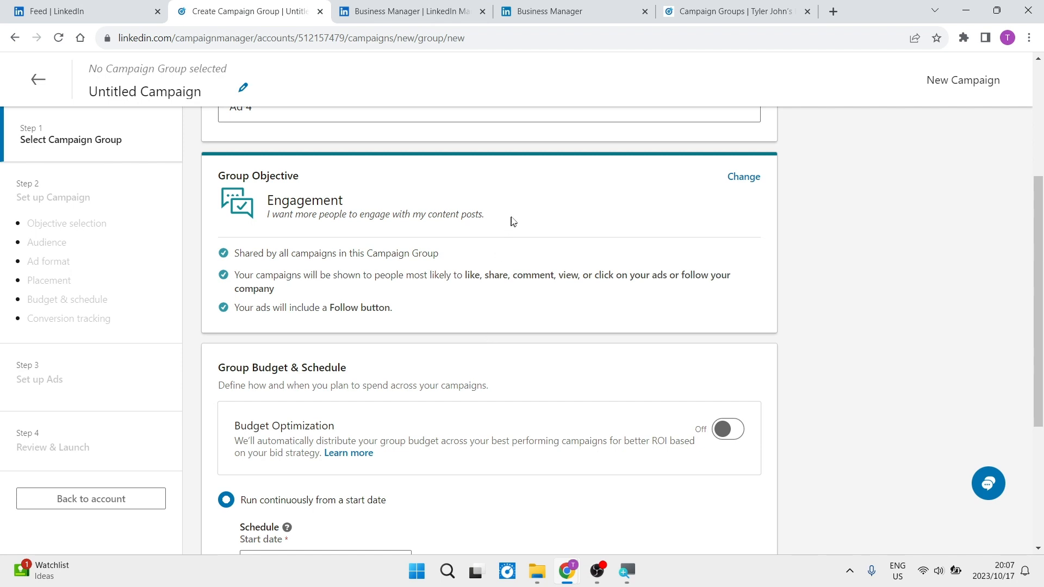
{"action": "scroll", "coordinate": [514, 219], "scroll_direction": "down", "scroll_amount": 1}
{"action": "scroll", "coordinate": [514, 219], "scroll_direction": "up", "scroll_amount": 2}
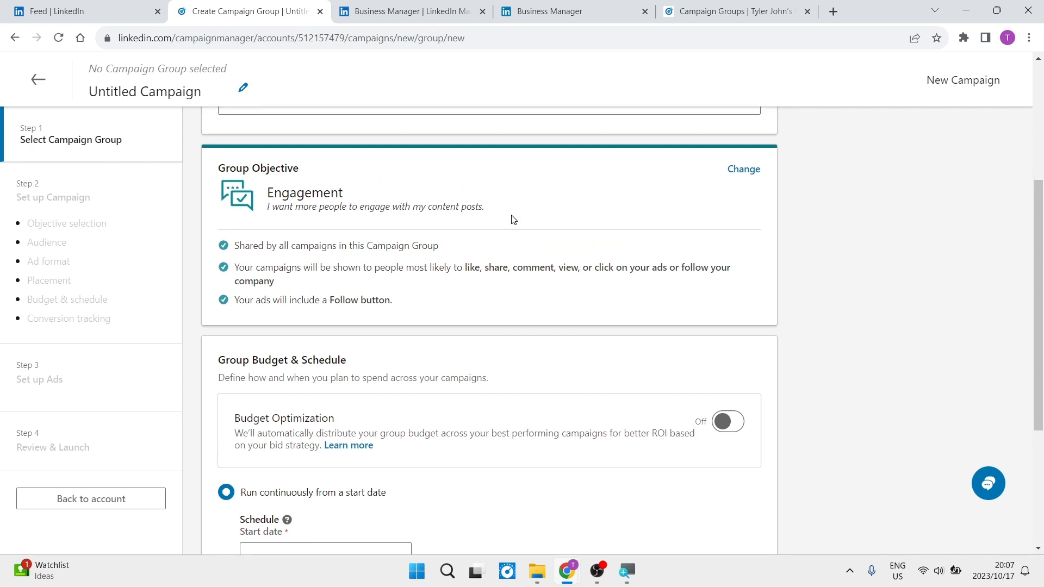
Step: Keep the campaign group running continuously from its start date with Budget Optimization off, and continue to the campaign setup
{"action": "scroll", "coordinate": [513, 219], "scroll_direction": "down", "scroll_amount": 1}
{"action": "scroll", "coordinate": [513, 220], "scroll_direction": "up", "scroll_amount": 3}
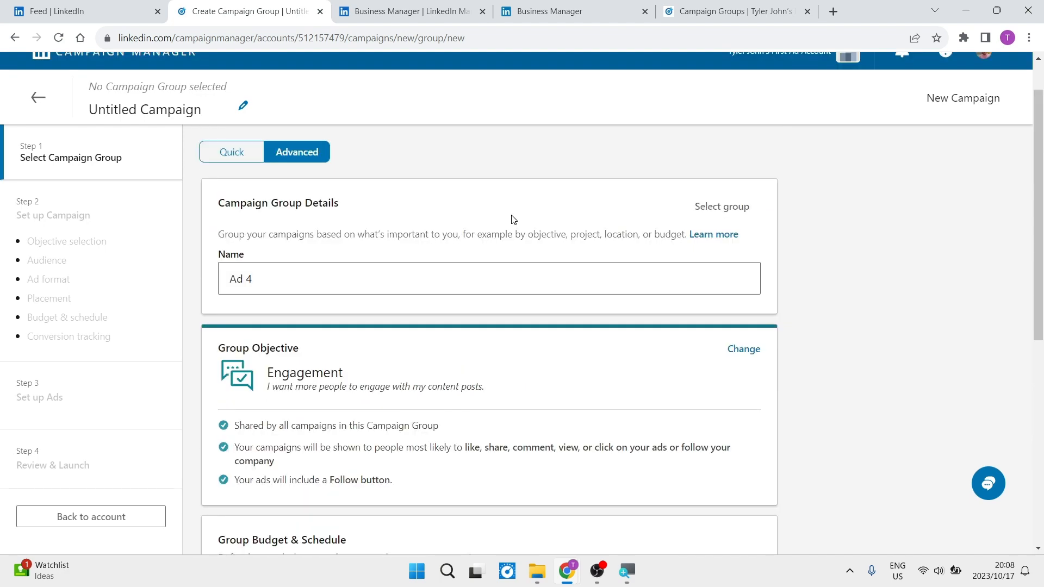
{"action": "scroll", "coordinate": [513, 219], "scroll_direction": "down", "scroll_amount": 2}
{"action": "scroll", "coordinate": [513, 219], "scroll_direction": "down", "scroll_amount": 1}
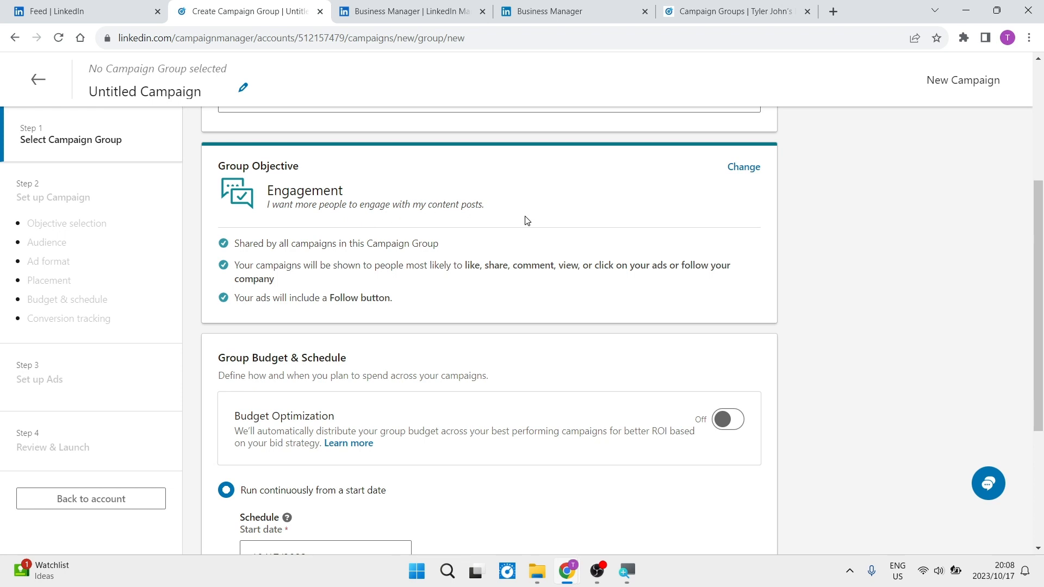
{"action": "scroll", "coordinate": [526, 220], "scroll_direction": "down", "scroll_amount": 1}
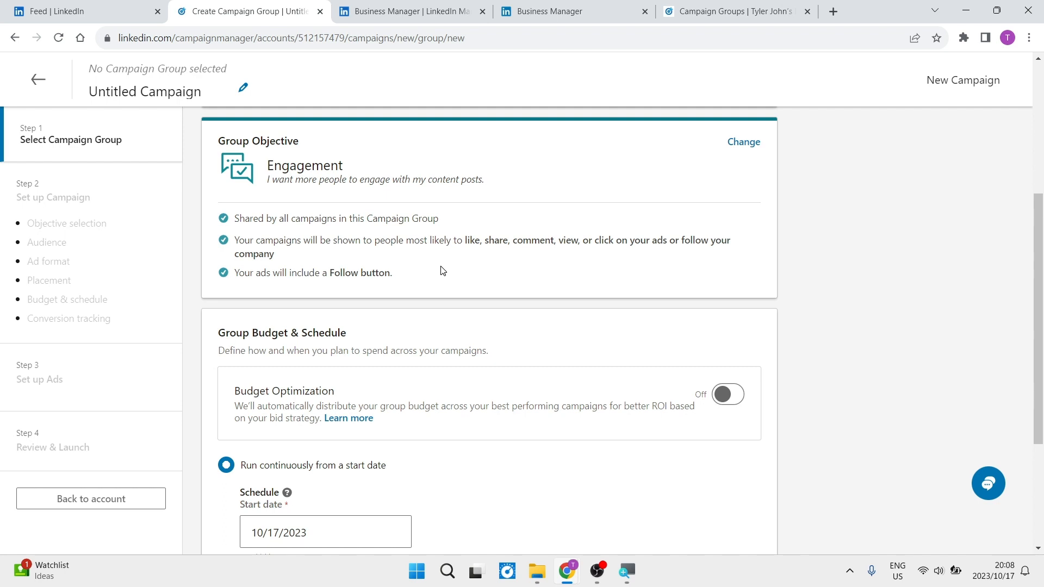
{"action": "scroll", "coordinate": [386, 337], "scroll_direction": "down", "scroll_amount": 1}
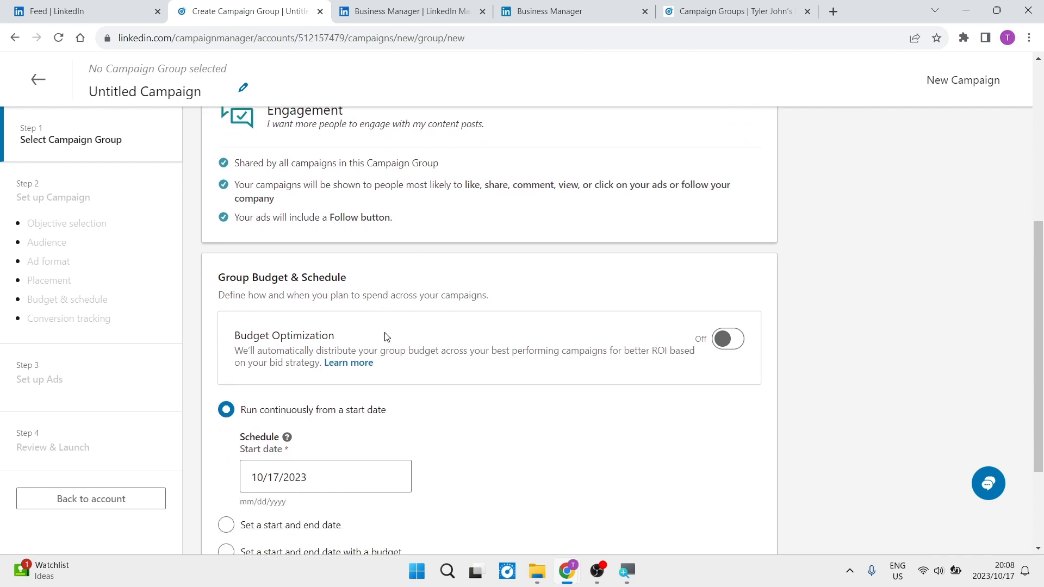
{"action": "scroll", "coordinate": [385, 337], "scroll_direction": "down", "scroll_amount": 3}
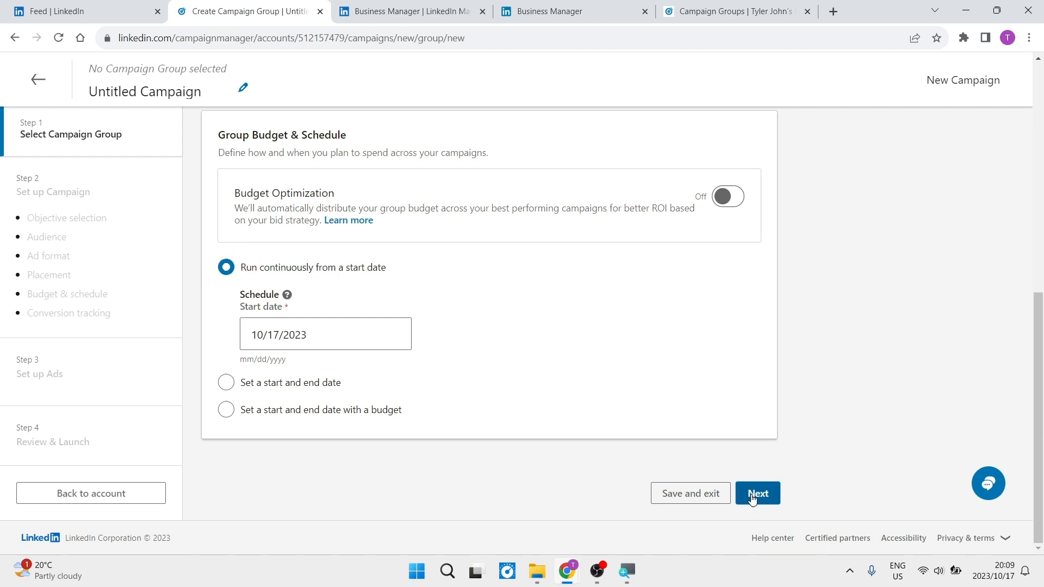
{"action": "left_click", "coordinate": [752, 498]}
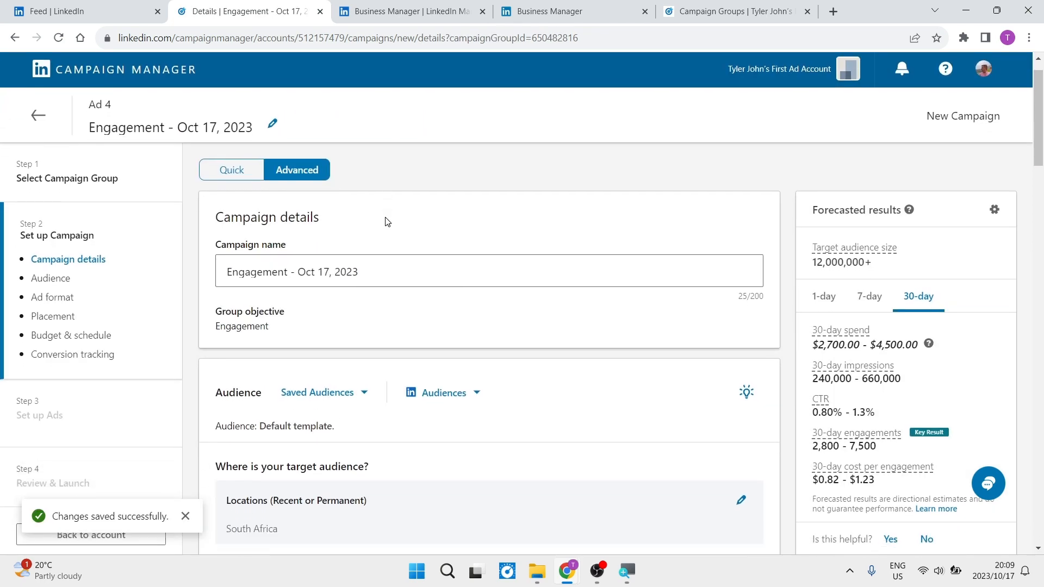
Step: Examine the campaign's name and objective details and the target audience's location and profile language settings
{"action": "scroll", "coordinate": [386, 221], "scroll_direction": "down", "scroll_amount": 1}
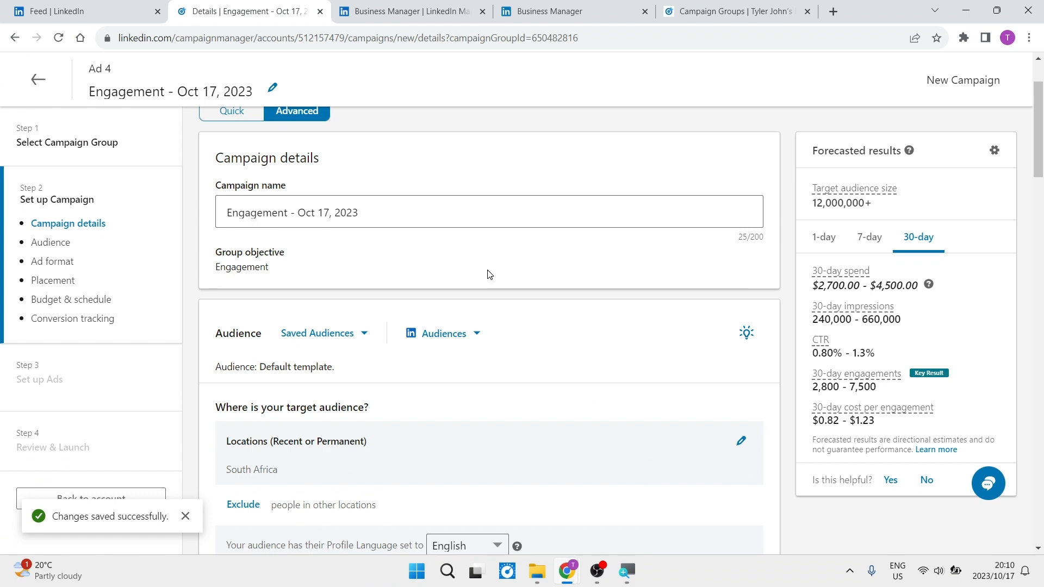
{"action": "scroll", "coordinate": [489, 275], "scroll_direction": "down", "scroll_amount": 2}
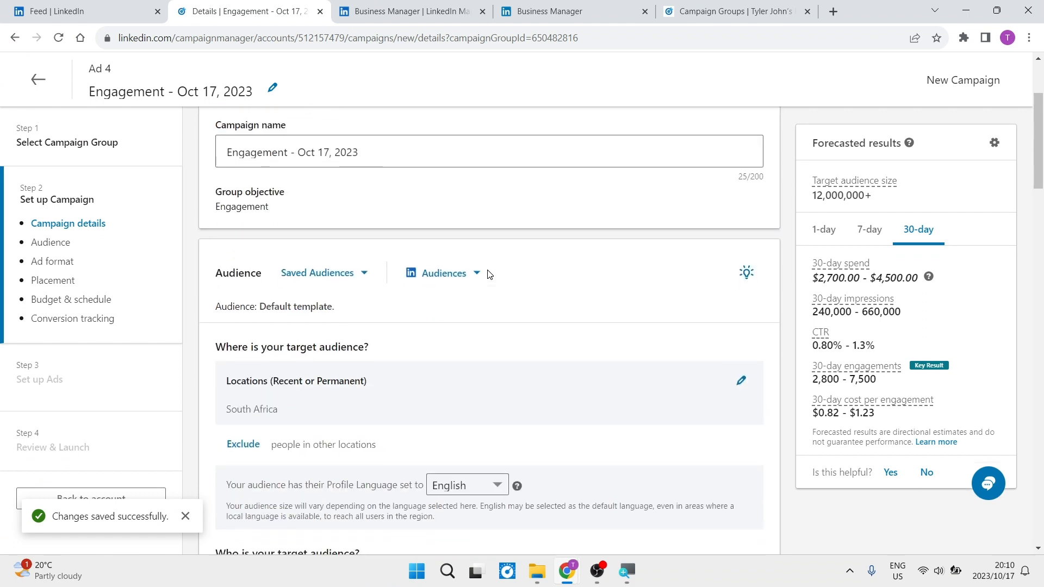
{"action": "scroll", "coordinate": [489, 275], "scroll_direction": "up", "scroll_amount": 2}
{"action": "scroll", "coordinate": [489, 275], "scroll_direction": "up", "scroll_amount": 1}
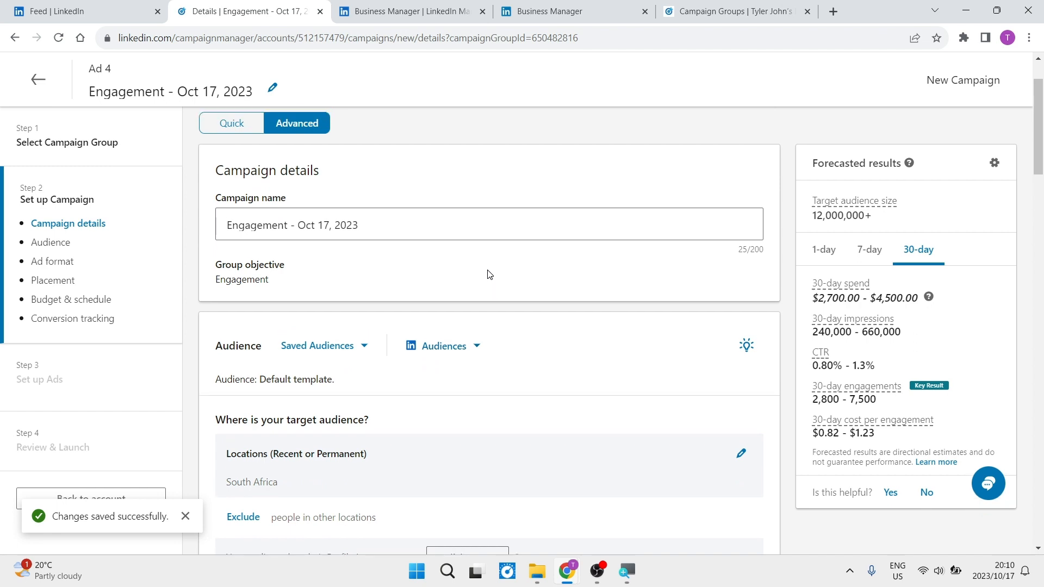
{"action": "scroll", "coordinate": [489, 274], "scroll_direction": "down", "scroll_amount": 1}
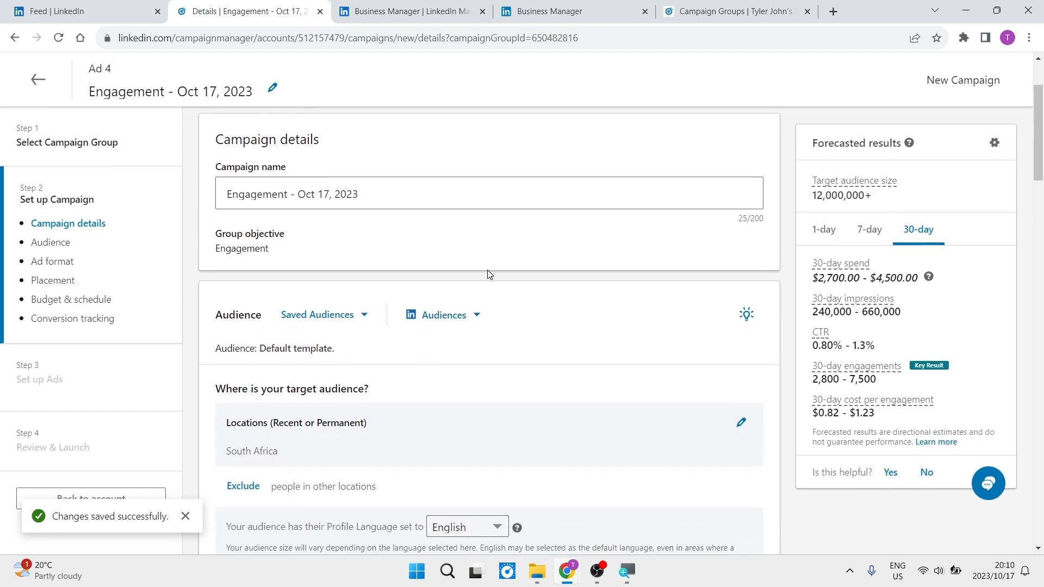
{"action": "scroll", "coordinate": [352, 260], "scroll_direction": "down", "scroll_amount": 1}
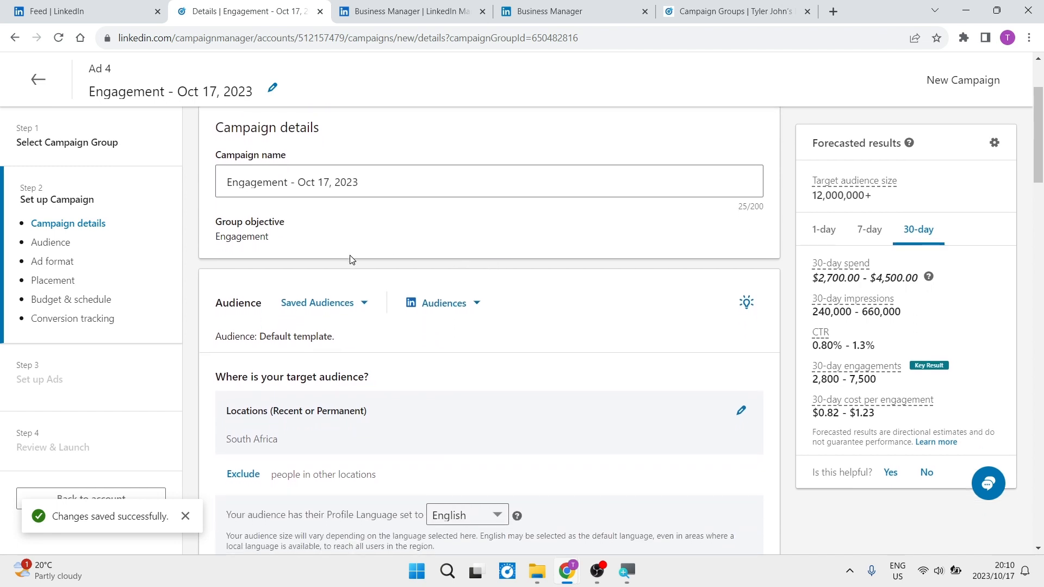
{"action": "scroll", "coordinate": [352, 259], "scroll_direction": "up", "scroll_amount": 2}
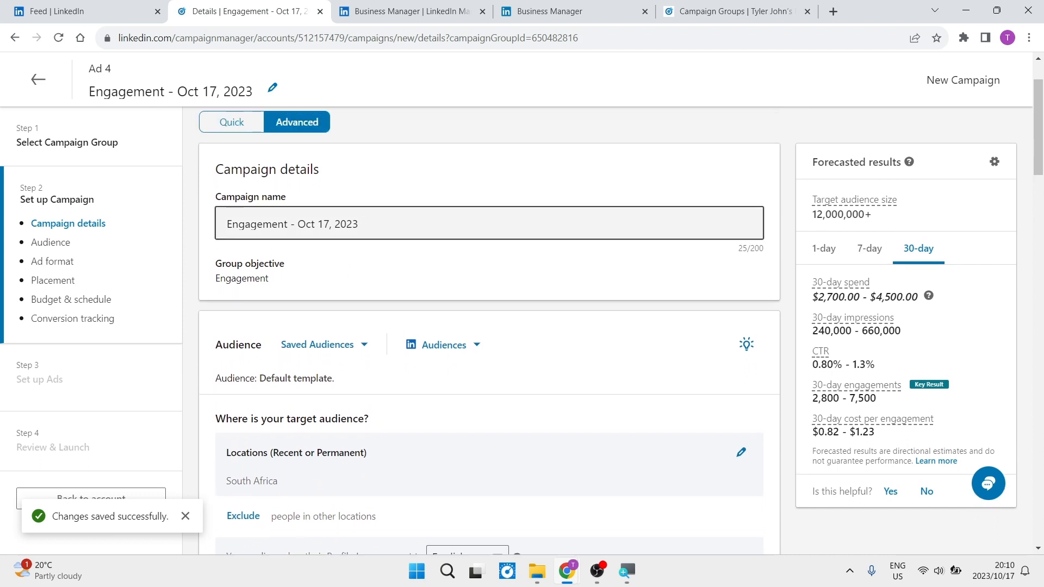
{"action": "scroll", "coordinate": [366, 275], "scroll_direction": "down", "scroll_amount": 3}
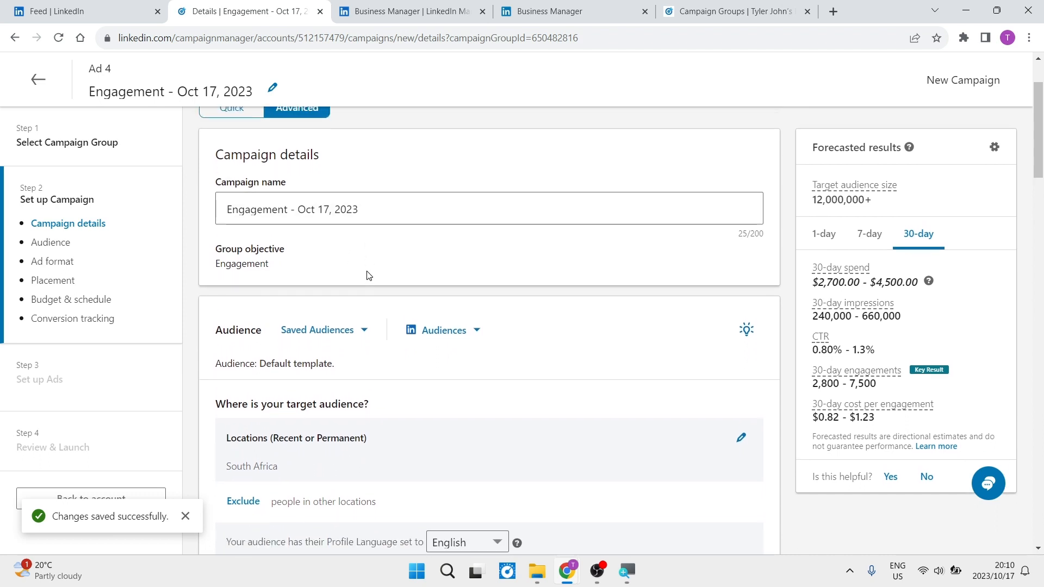
{"action": "scroll", "coordinate": [368, 275], "scroll_direction": "down", "scroll_amount": 2}
{"action": "scroll", "coordinate": [367, 275], "scroll_direction": "down", "scroll_amount": 2}
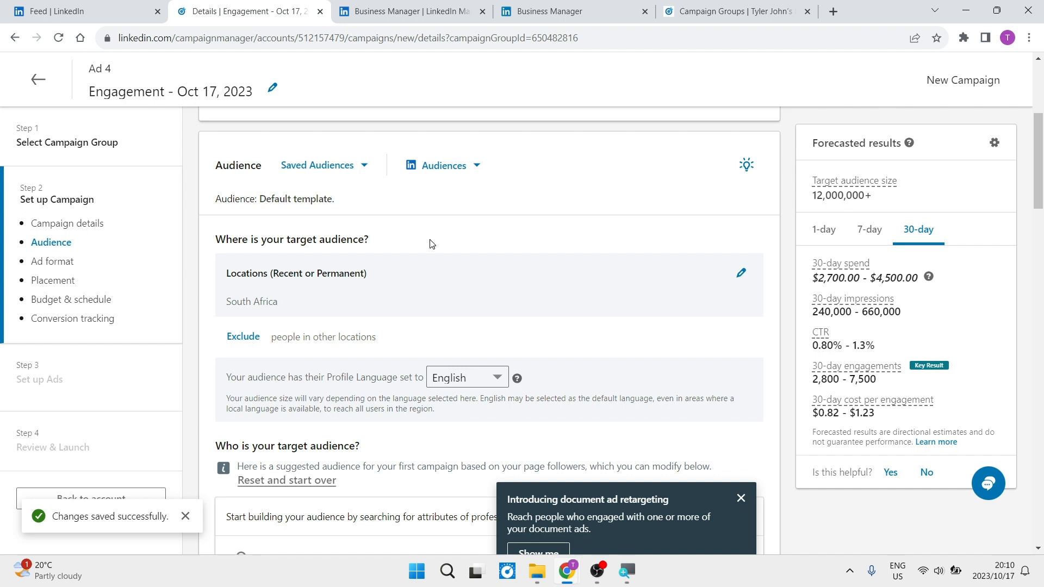
{"action": "scroll", "coordinate": [430, 243], "scroll_direction": "down", "scroll_amount": 1}
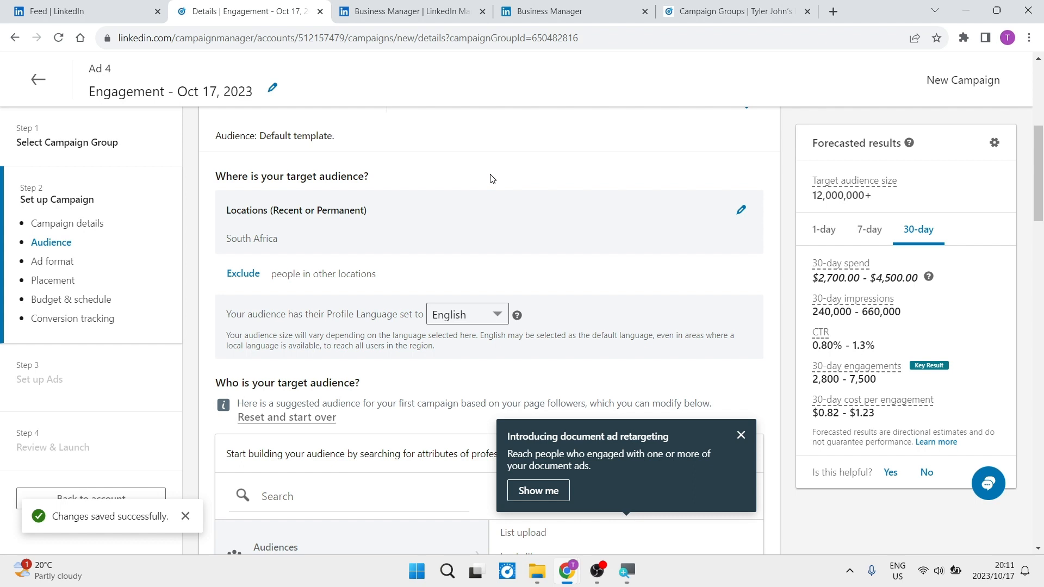
{"action": "scroll", "coordinate": [492, 179], "scroll_direction": "up", "scroll_amount": 1}
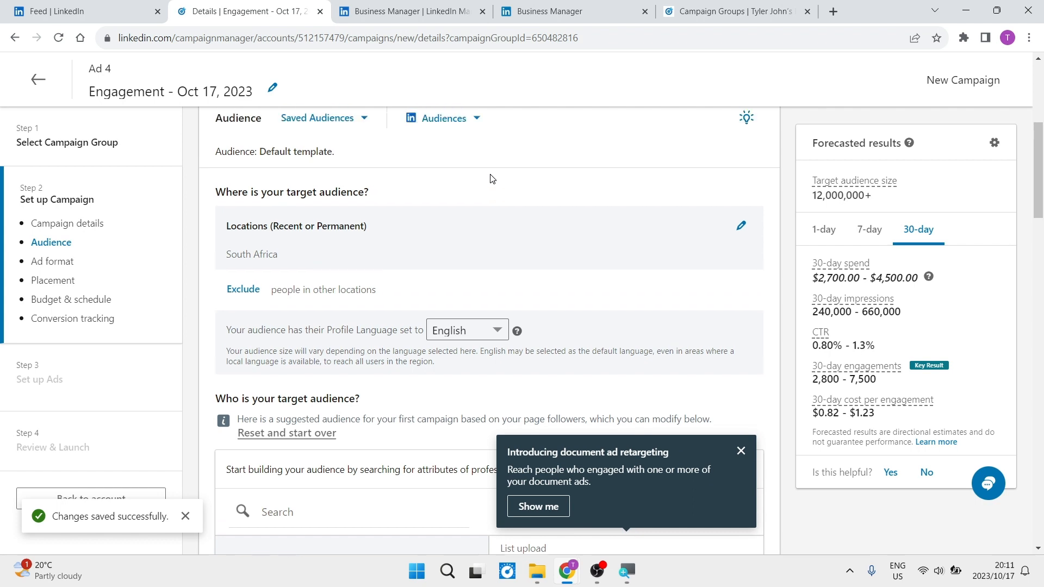
{"action": "scroll", "coordinate": [490, 175], "scroll_direction": "down", "scroll_amount": 2}
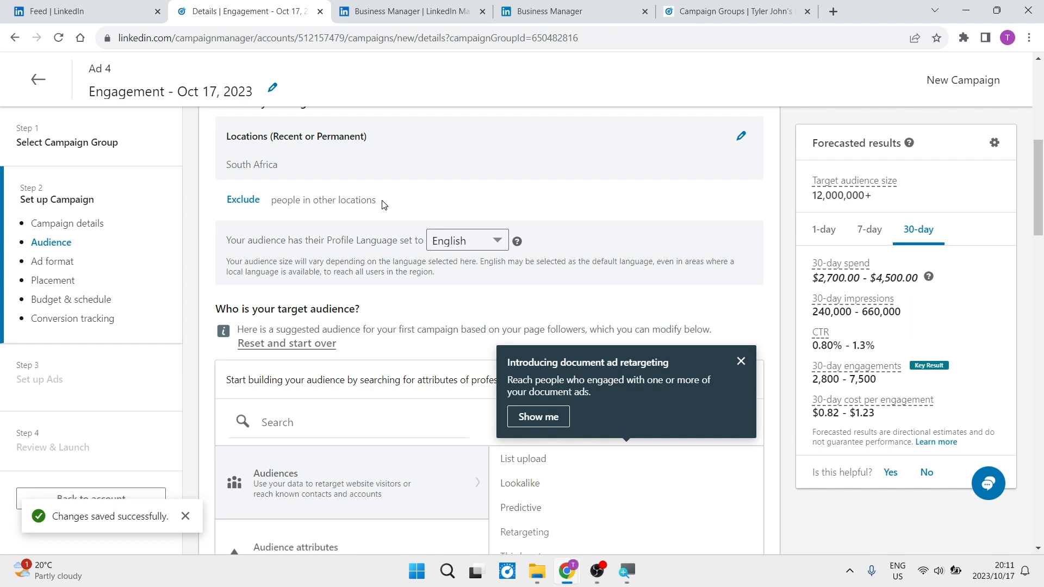
{"action": "scroll", "coordinate": [383, 204], "scroll_direction": "down", "scroll_amount": 1}
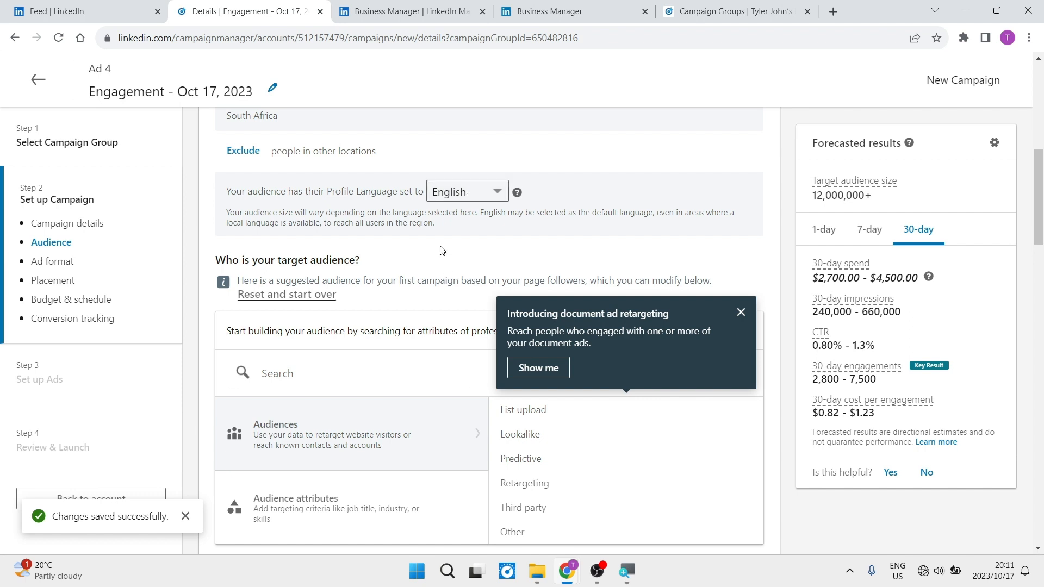
Step: Dismiss the document ad retargeting tip and show the targeting categories under Audience attributes
{"action": "left_click", "coordinate": [741, 313]}
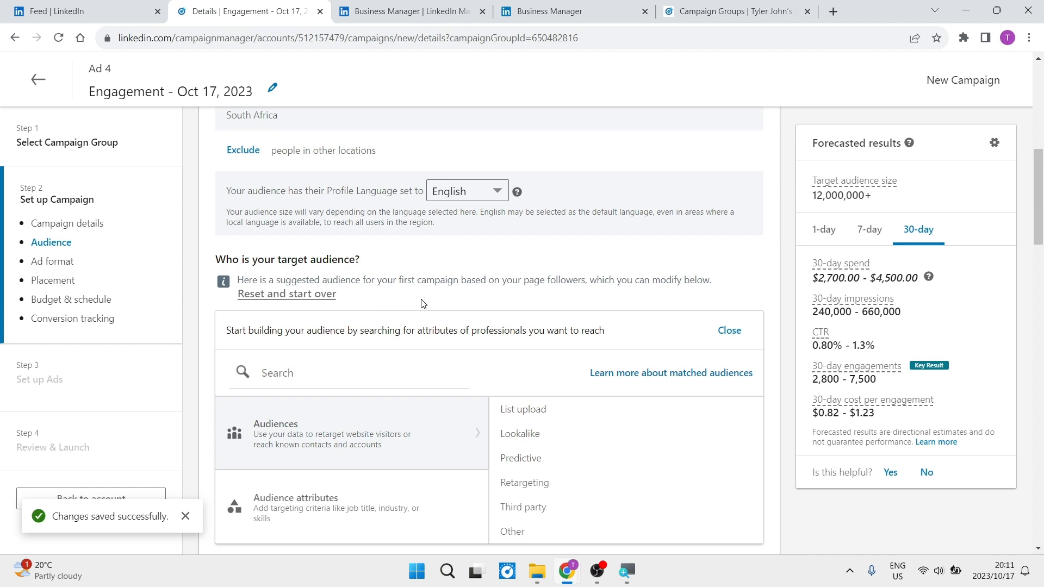
{"action": "scroll", "coordinate": [423, 304], "scroll_direction": "down", "scroll_amount": 3}
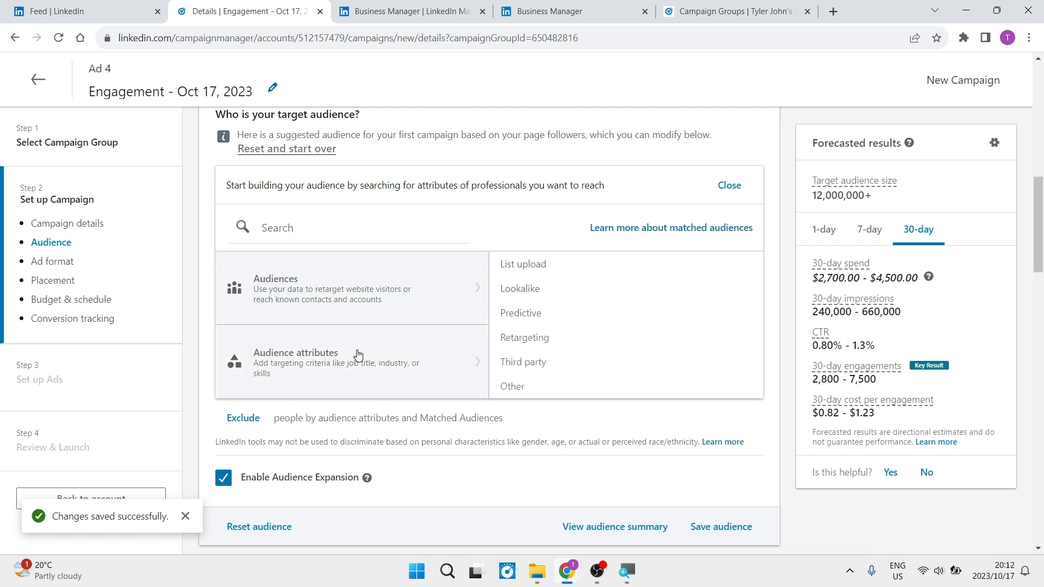
{"action": "scroll", "coordinate": [377, 359], "scroll_direction": "down", "scroll_amount": 1}
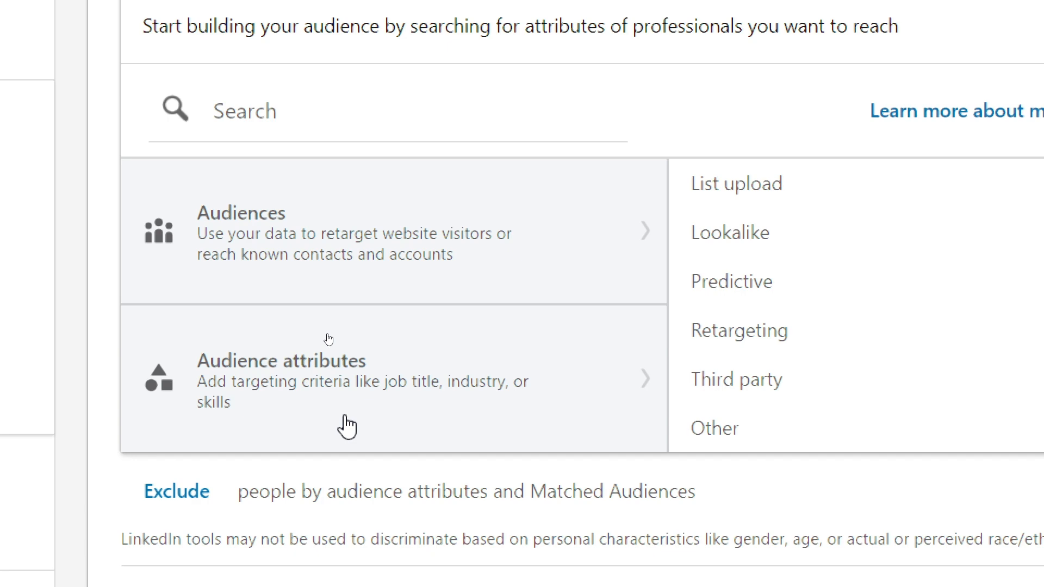
{"action": "left_click", "coordinate": [345, 418]}
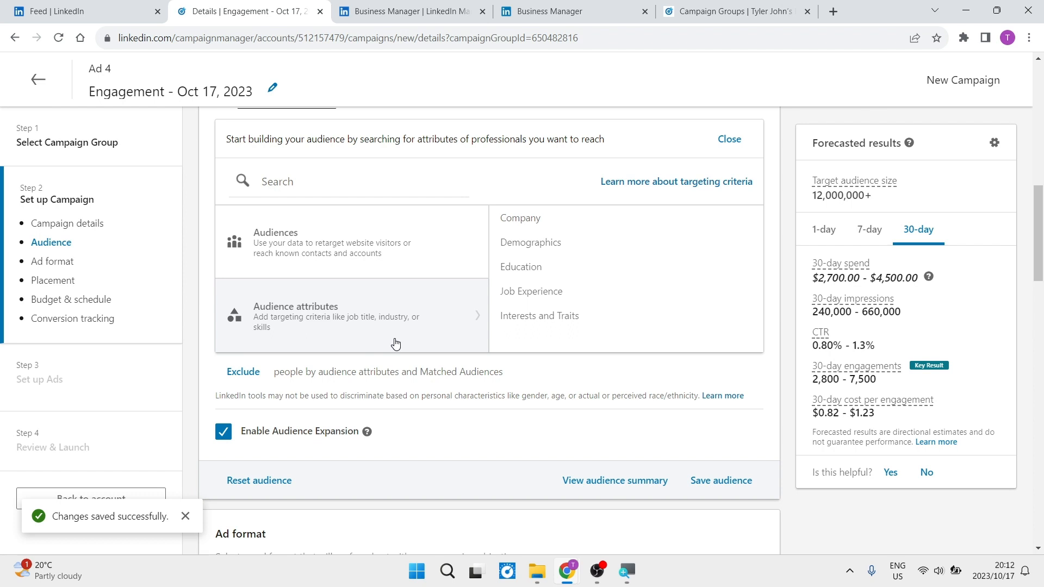
Step: Review the audience section, including the Audience Expansion and Save audience options and the location and language criteria
{"action": "scroll", "coordinate": [395, 344], "scroll_direction": "down", "scroll_amount": 1}
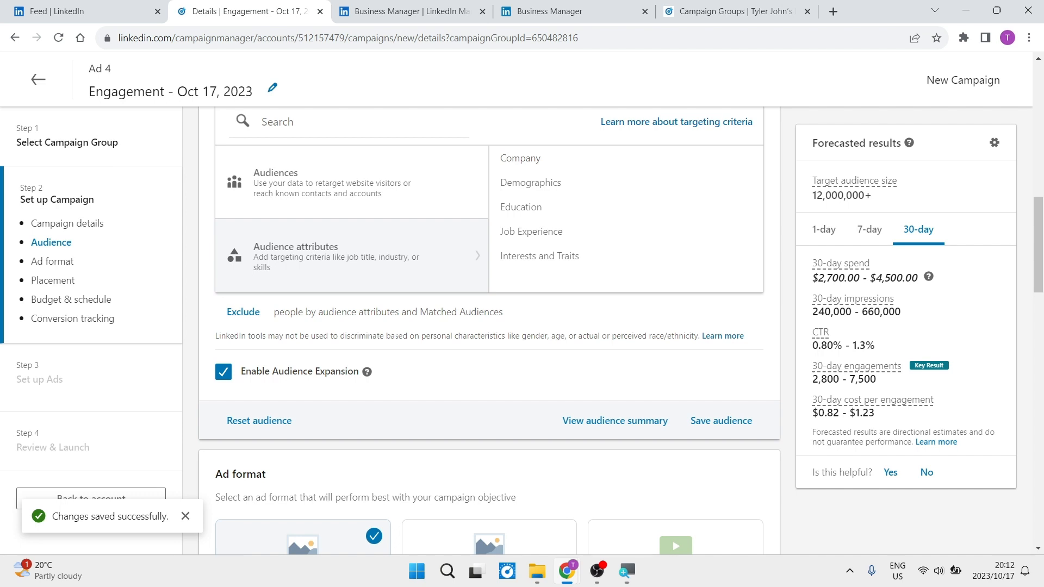
{"action": "scroll", "coordinate": [397, 404], "scroll_direction": "down", "scroll_amount": 2}
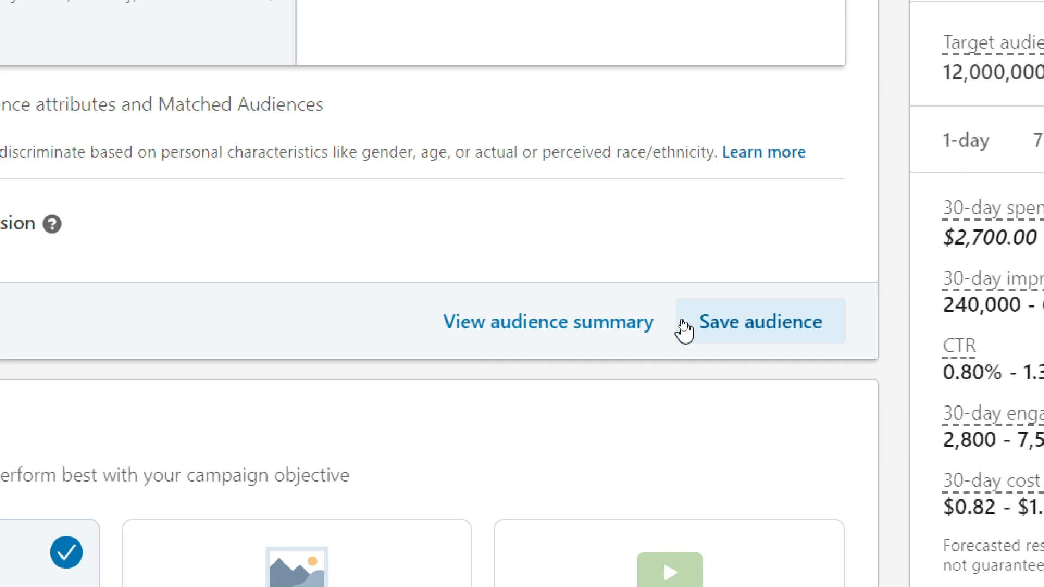
{"action": "left_click", "coordinate": [684, 327]}
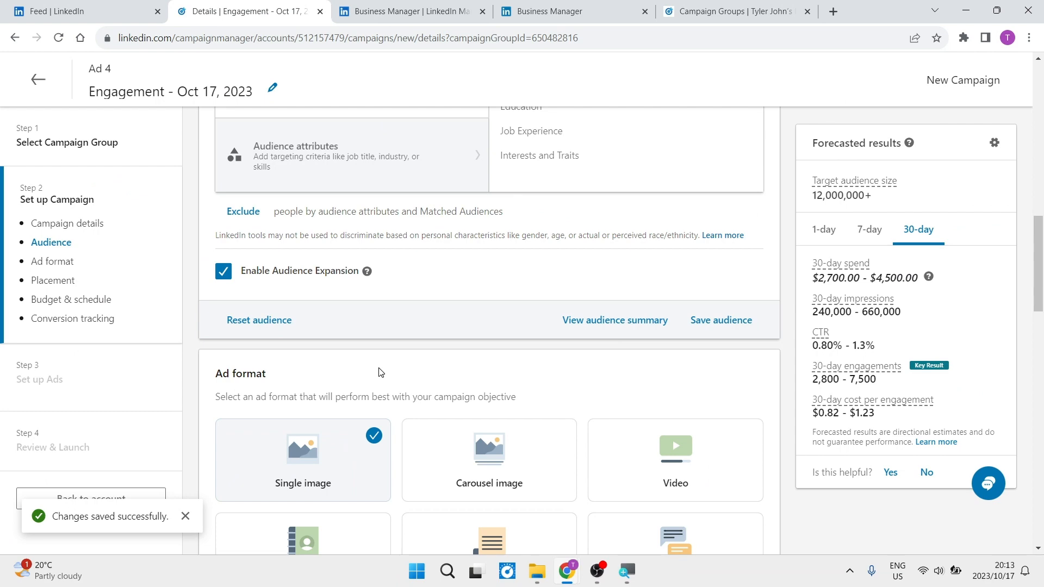
{"action": "scroll", "coordinate": [423, 209], "scroll_direction": "up", "scroll_amount": 6}
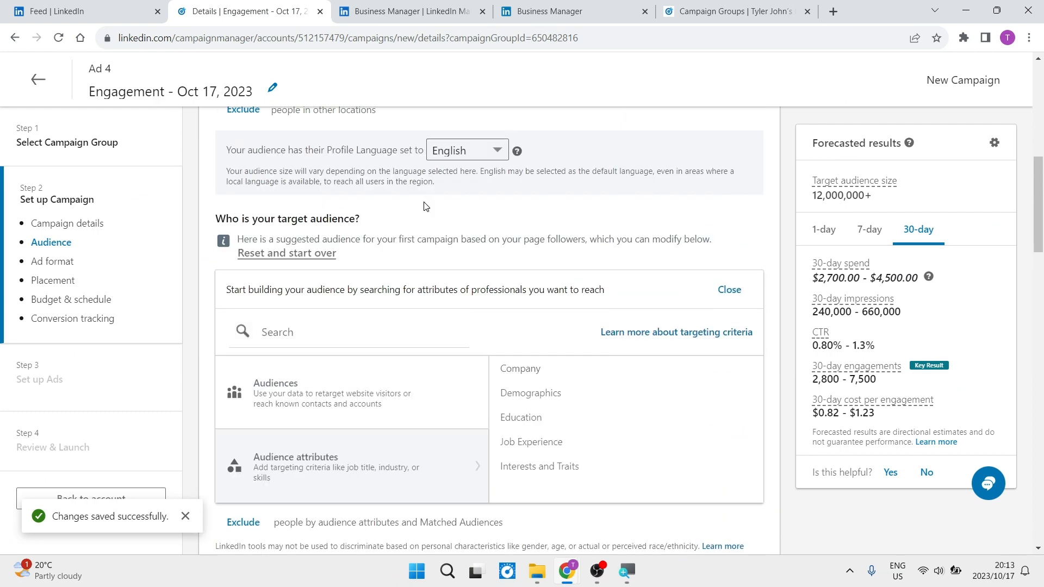
{"action": "scroll", "coordinate": [425, 206], "scroll_direction": "down", "scroll_amount": 2}
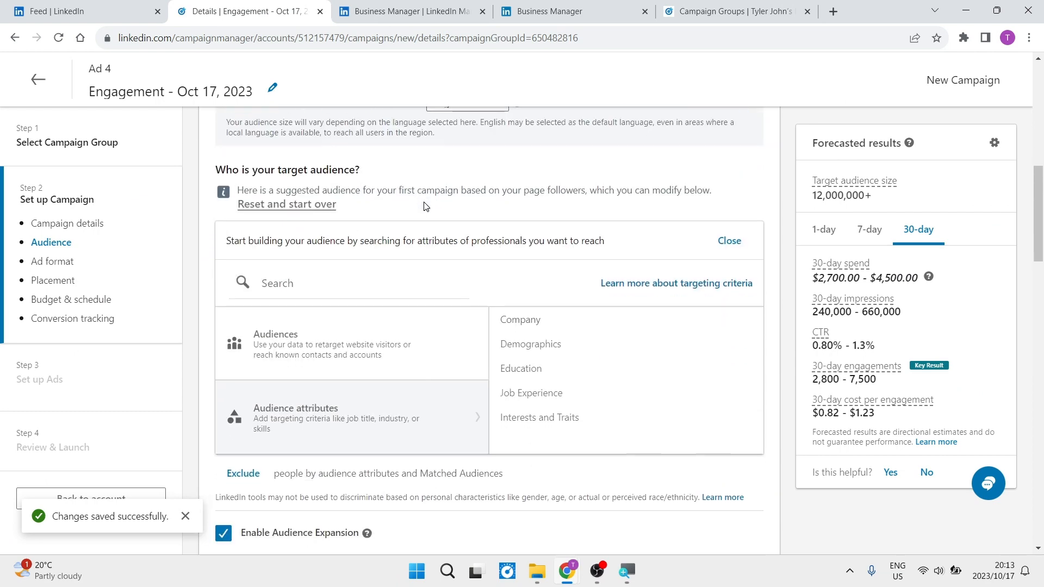
{"action": "scroll", "coordinate": [425, 206], "scroll_direction": "up", "scroll_amount": 4}
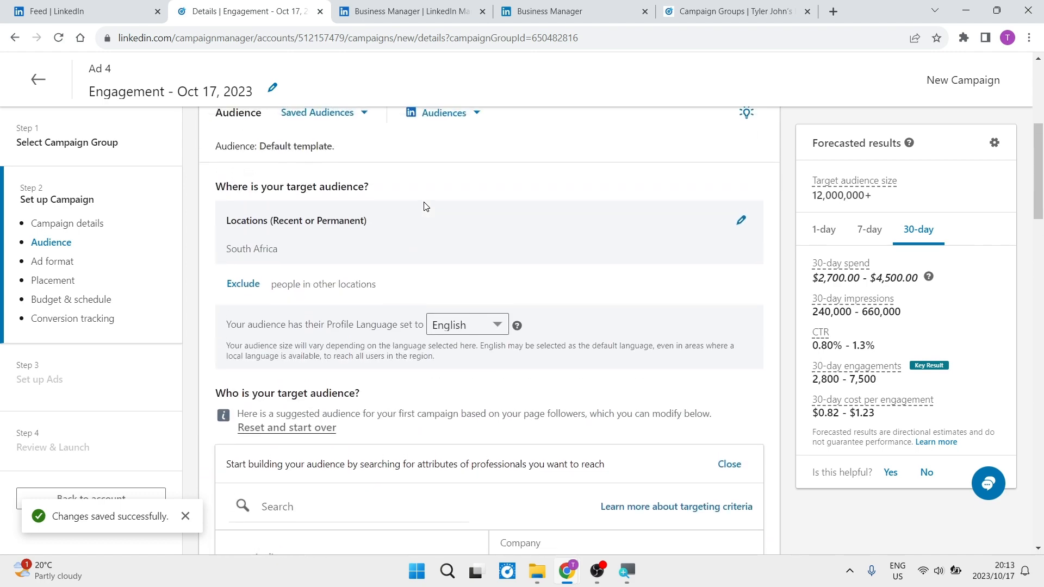
{"action": "scroll", "coordinate": [425, 206], "scroll_direction": "up", "scroll_amount": 3}
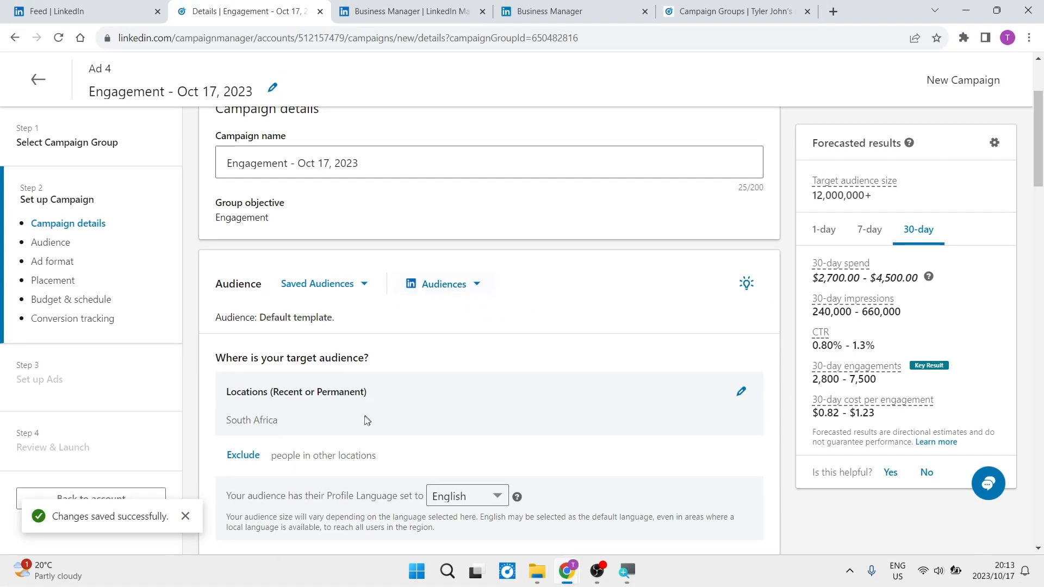
Step: Examine the available ad formats and the LinkedIn and LinkedIn Audience Network placement options for the campaign
{"action": "scroll", "coordinate": [365, 422], "scroll_direction": "down", "scroll_amount": 8}
{"action": "scroll", "coordinate": [366, 421], "scroll_direction": "down", "scroll_amount": 7}
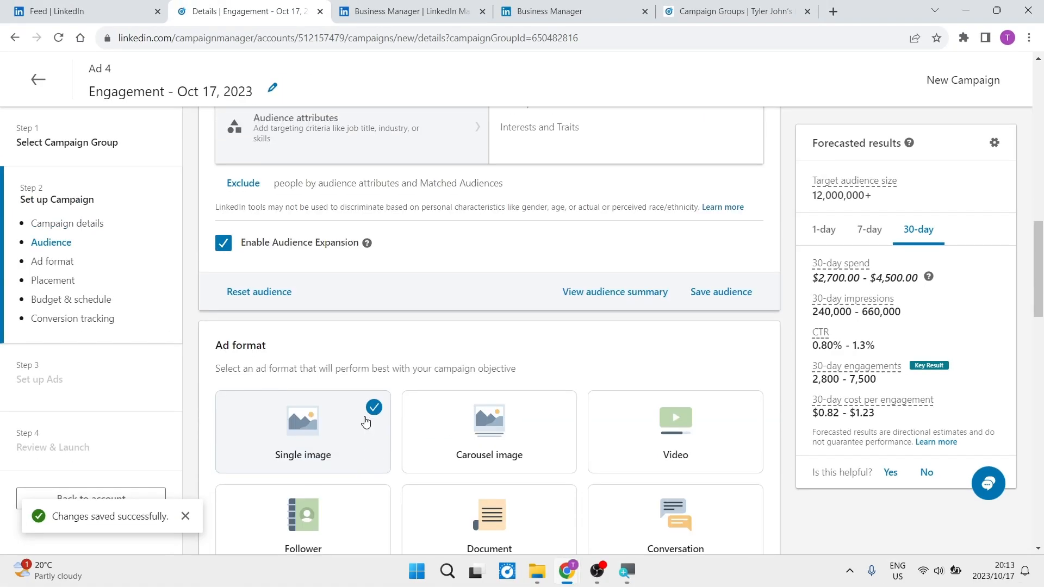
{"action": "scroll", "coordinate": [365, 422], "scroll_direction": "down", "scroll_amount": 1}
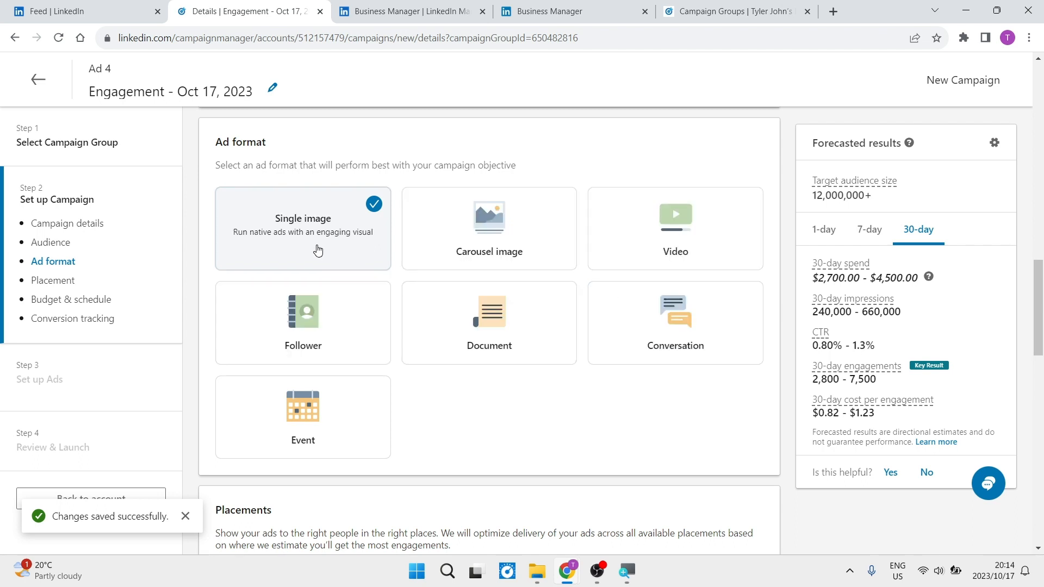
{"action": "scroll", "coordinate": [435, 412], "scroll_direction": "down", "scroll_amount": 2}
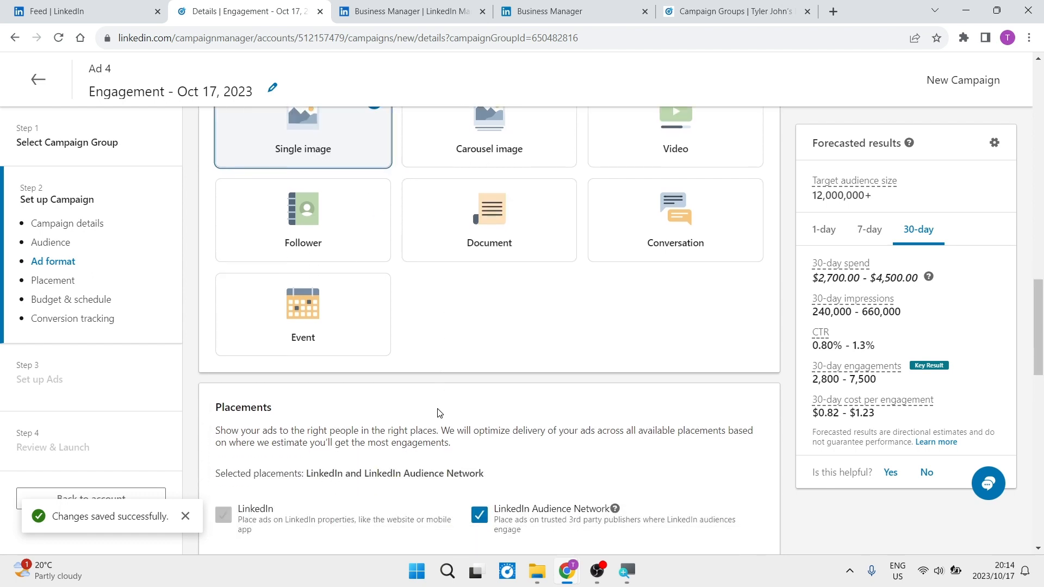
{"action": "scroll", "coordinate": [440, 413], "scroll_direction": "down", "scroll_amount": 2}
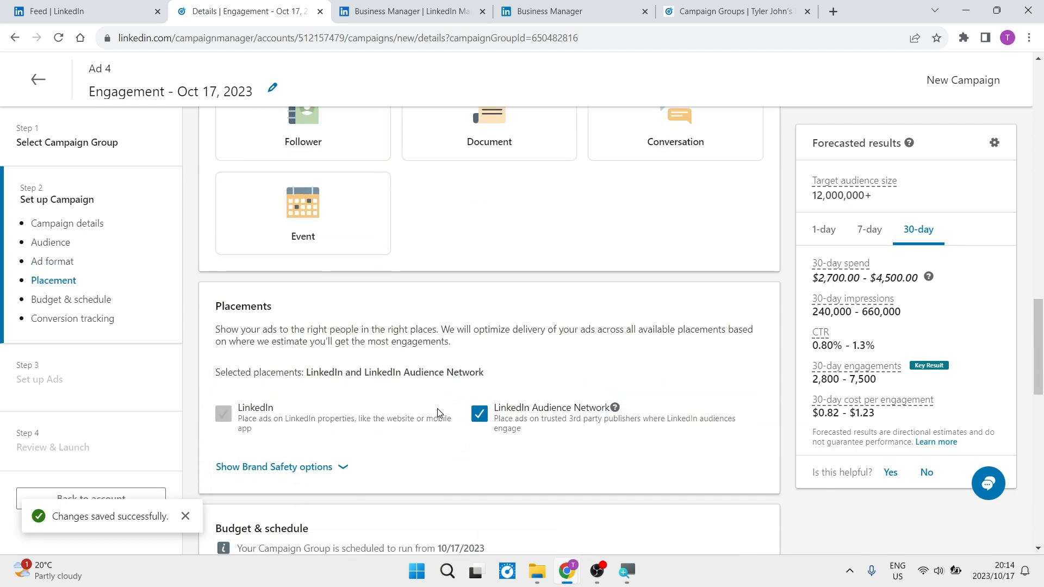
{"action": "scroll", "coordinate": [438, 413], "scroll_direction": "down", "scroll_amount": 1}
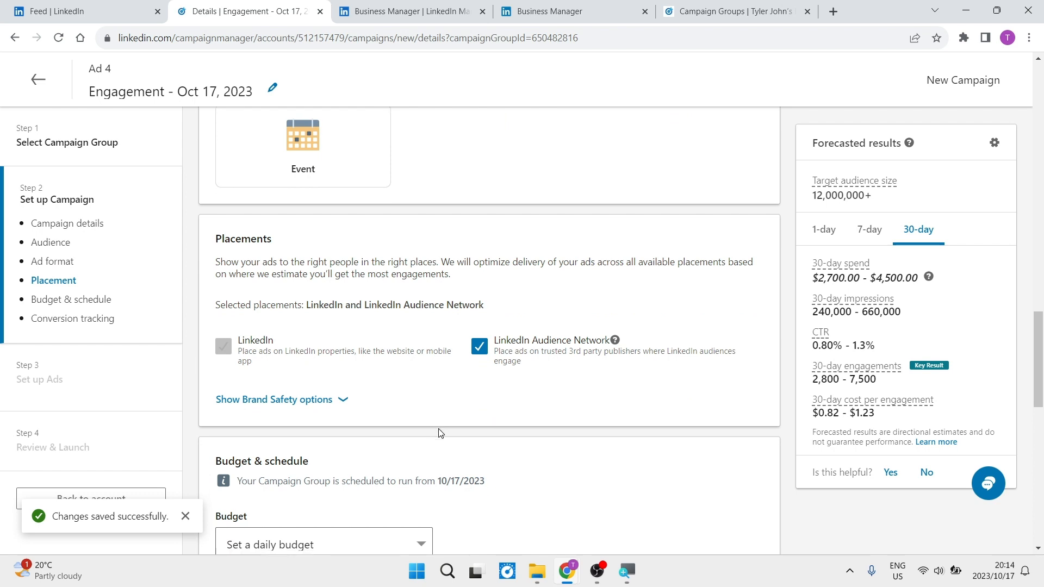
{"action": "scroll", "coordinate": [440, 433], "scroll_direction": "down", "scroll_amount": 1}
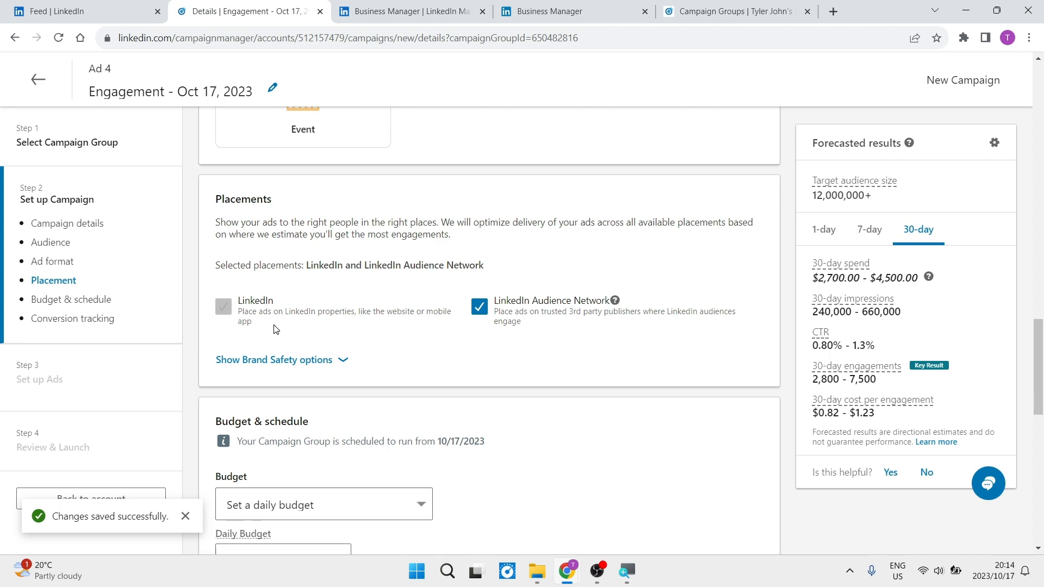
Step: Show the brand safety options for the placements, review the category exclusion and publisher list choices, and hide them again
{"action": "left_click", "coordinate": [326, 361]}
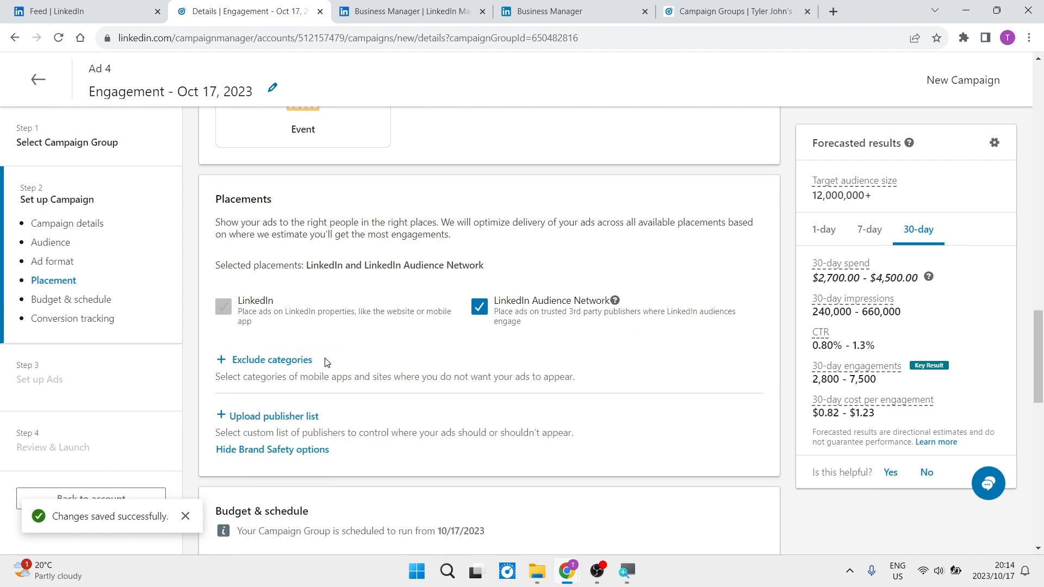
{"action": "scroll", "coordinate": [367, 348], "scroll_direction": "down", "scroll_amount": 2}
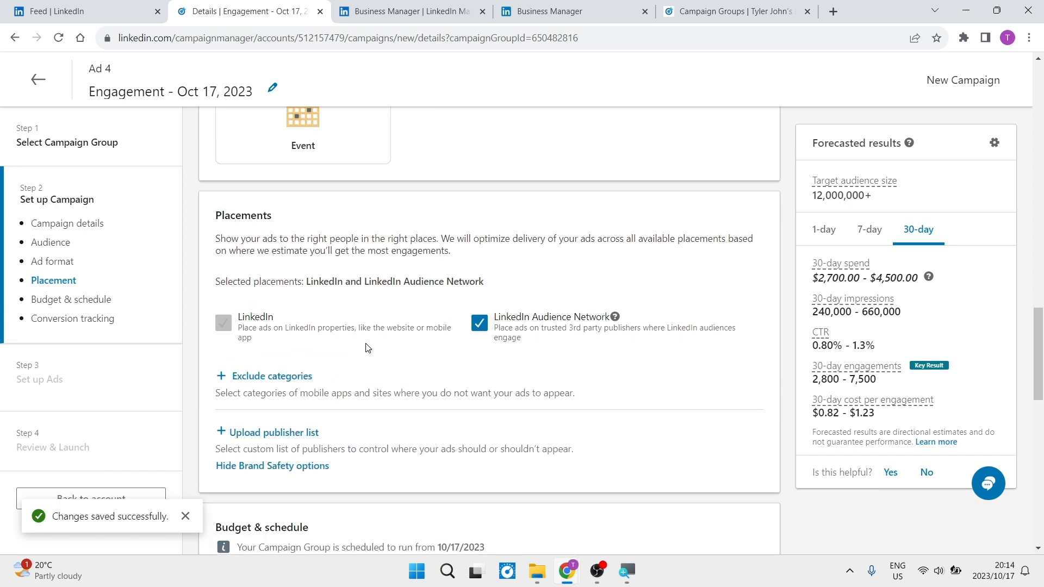
{"action": "scroll", "coordinate": [366, 348], "scroll_direction": "down", "scroll_amount": 1}
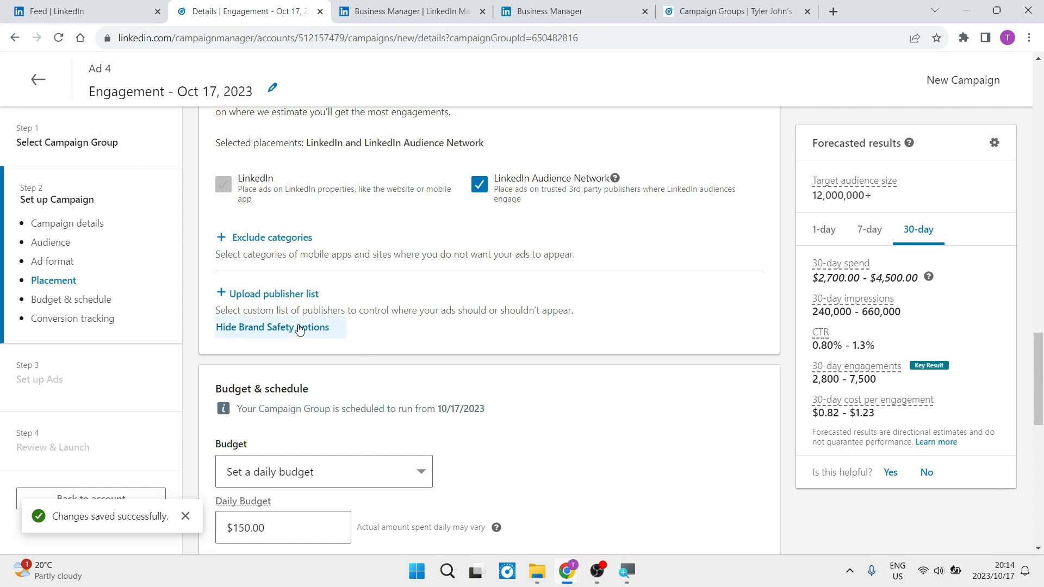
{"action": "left_click", "coordinate": [298, 327]}
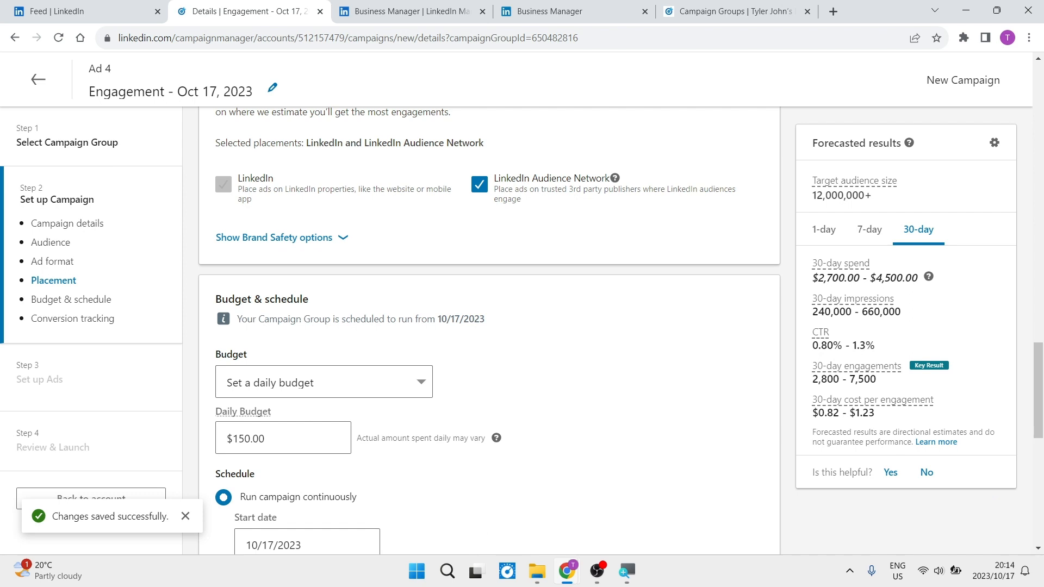
{"action": "scroll", "coordinate": [395, 284], "scroll_direction": "up", "scroll_amount": 1}
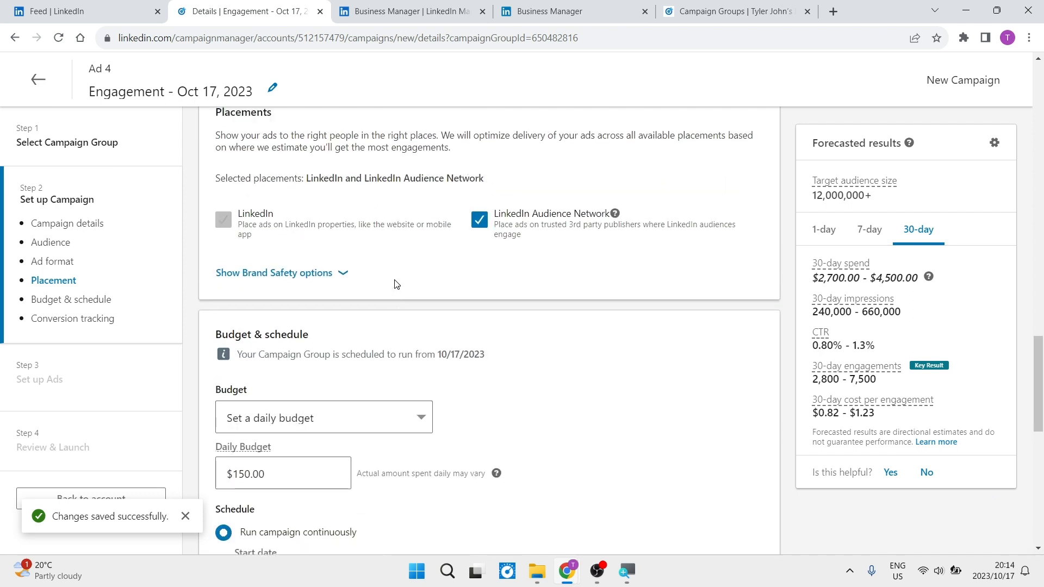
Step: Keep the budget type as Set a daily budget and set the daily budget to $10
{"action": "scroll", "coordinate": [395, 283], "scroll_direction": "down", "scroll_amount": 4}
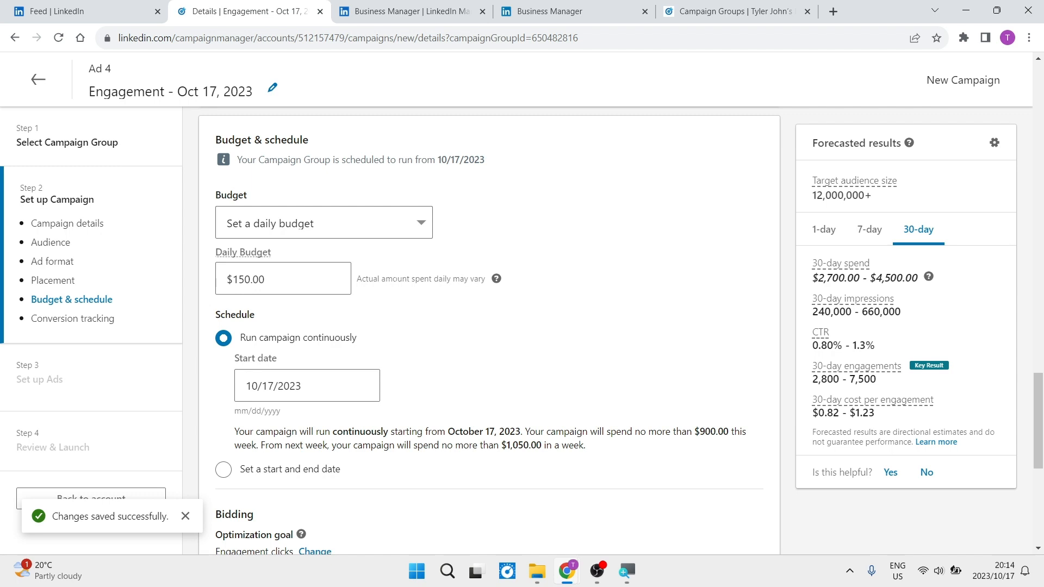
{"action": "left_click", "coordinate": [418, 225]}
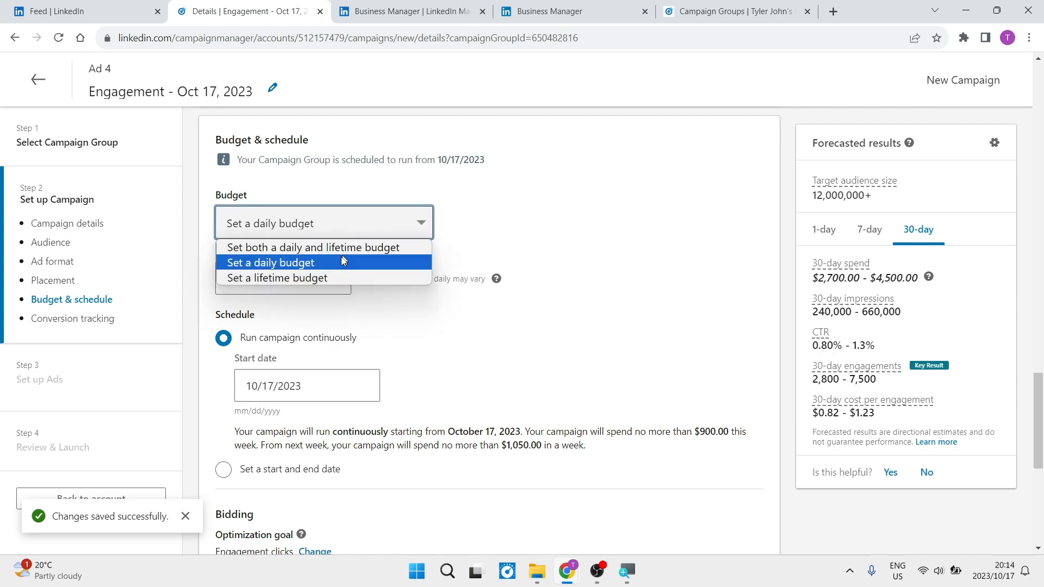
{"action": "left_click", "coordinate": [326, 263]}
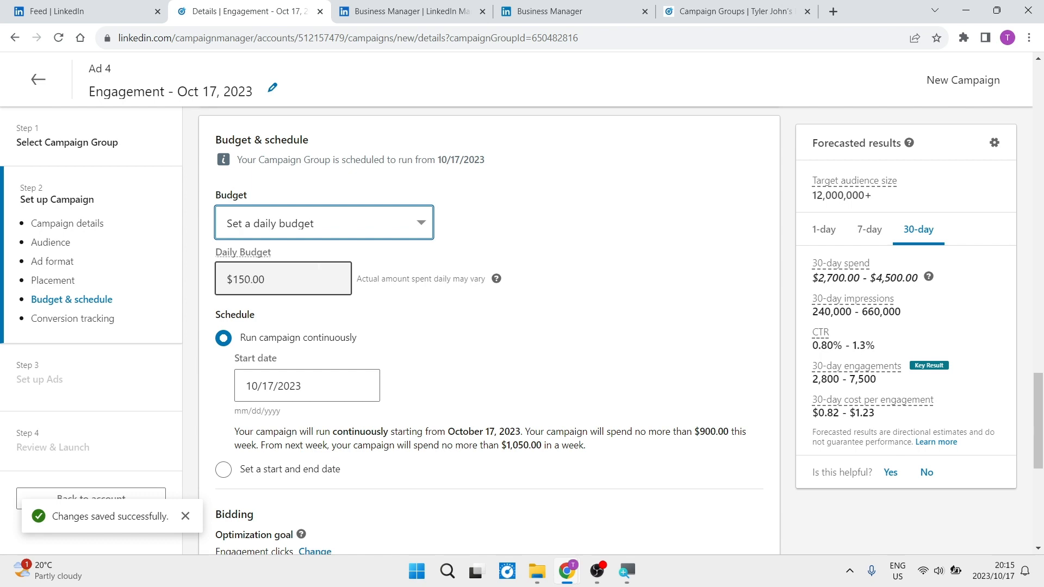
{"action": "left_click", "coordinate": [318, 269]}
{"action": "key", "text": "BackSpace"}
{"action": "key", "text": "BackSpace"}
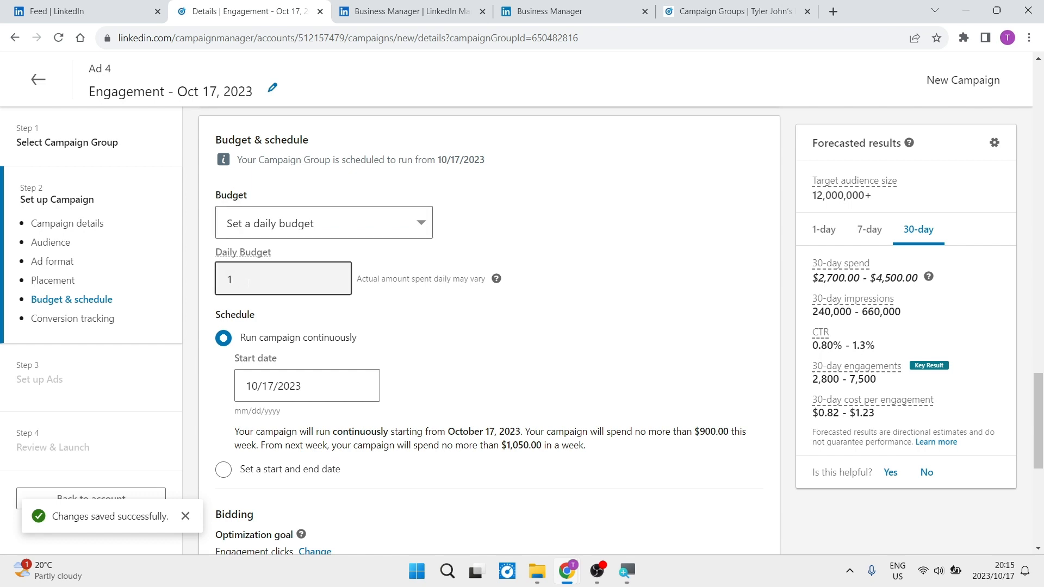
{"action": "type", "text": "100"}
{"action": "key", "text": "BackSpace"}
{"action": "key", "text": "BackSpace"}
{"action": "type", "text": "0"}
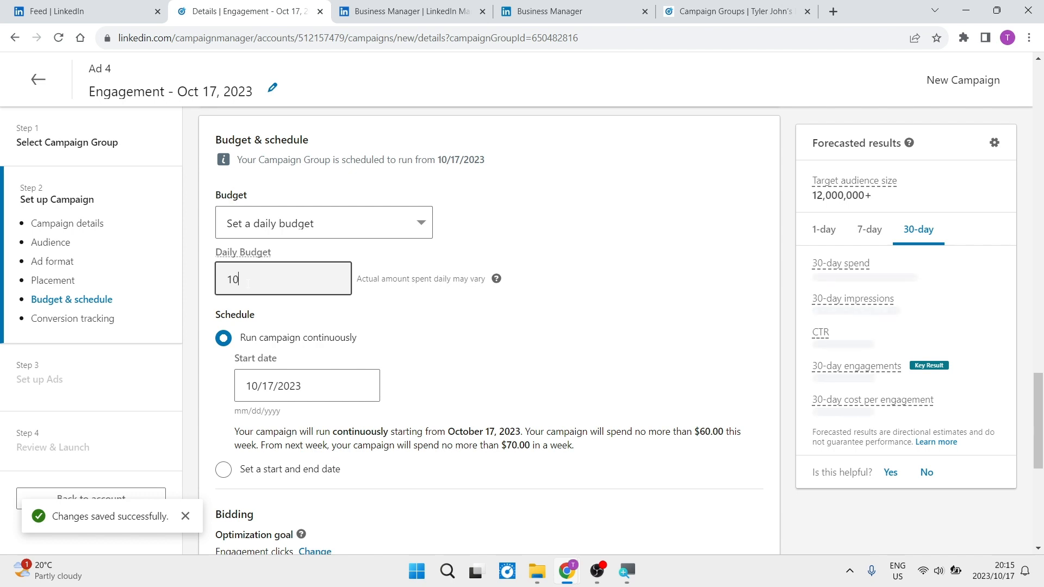
Step: Review the schedule, additional bidding strategy options and conversion tracking settings
{"action": "scroll", "coordinate": [345, 338], "scroll_direction": "down", "scroll_amount": 3}
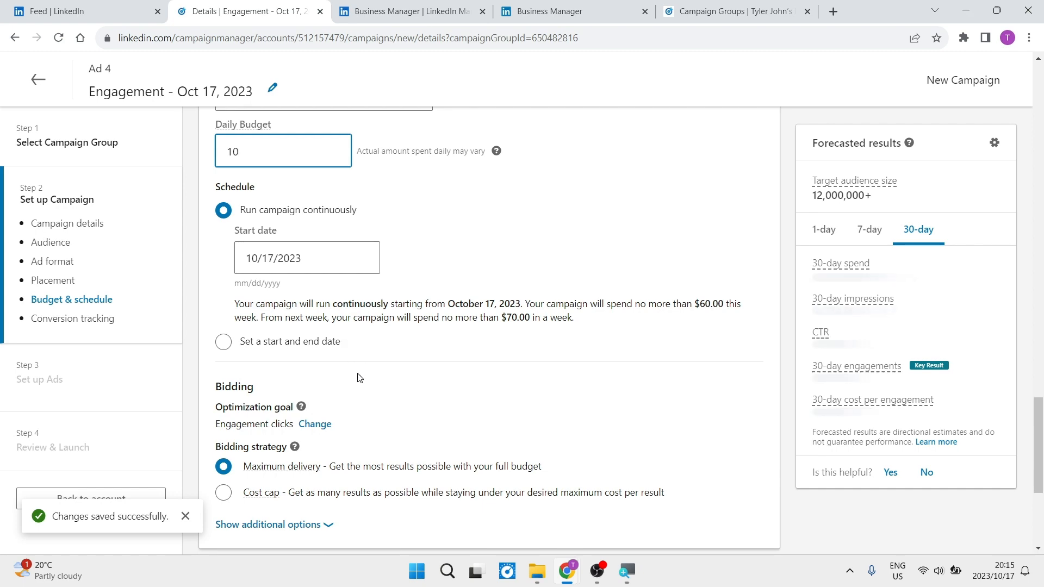
{"action": "scroll", "coordinate": [356, 377], "scroll_direction": "down", "scroll_amount": 3}
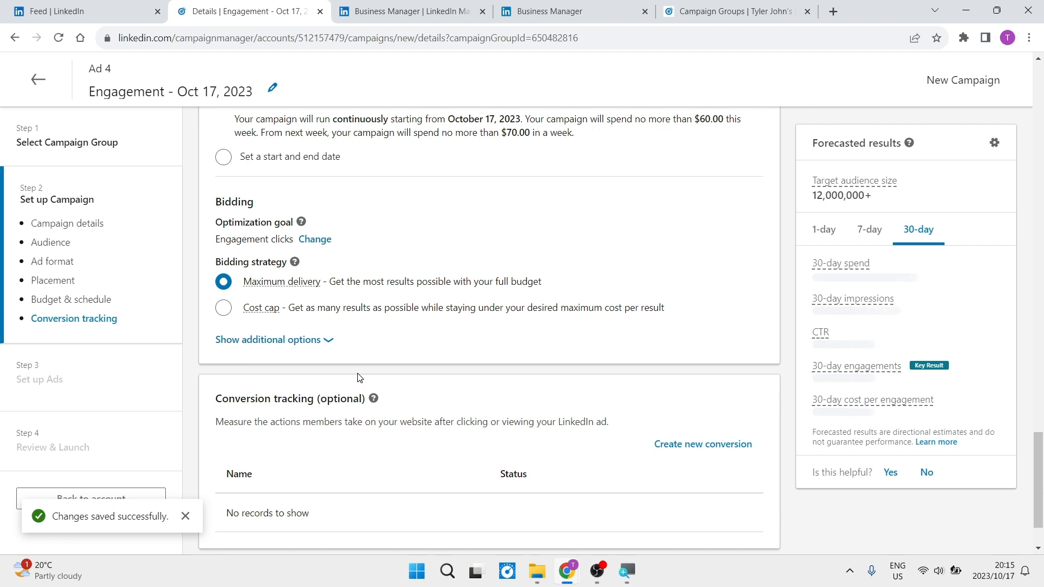
{"action": "left_click", "coordinate": [304, 340]}
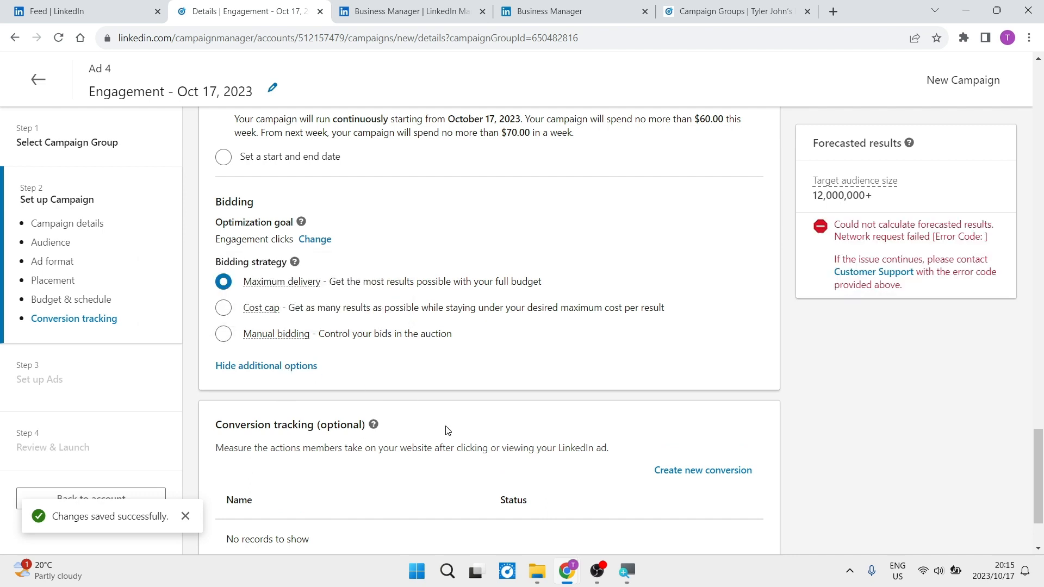
{"action": "scroll", "coordinate": [447, 430], "scroll_direction": "down", "scroll_amount": 1}
{"action": "scroll", "coordinate": [447, 430], "scroll_direction": "down", "scroll_amount": 1}
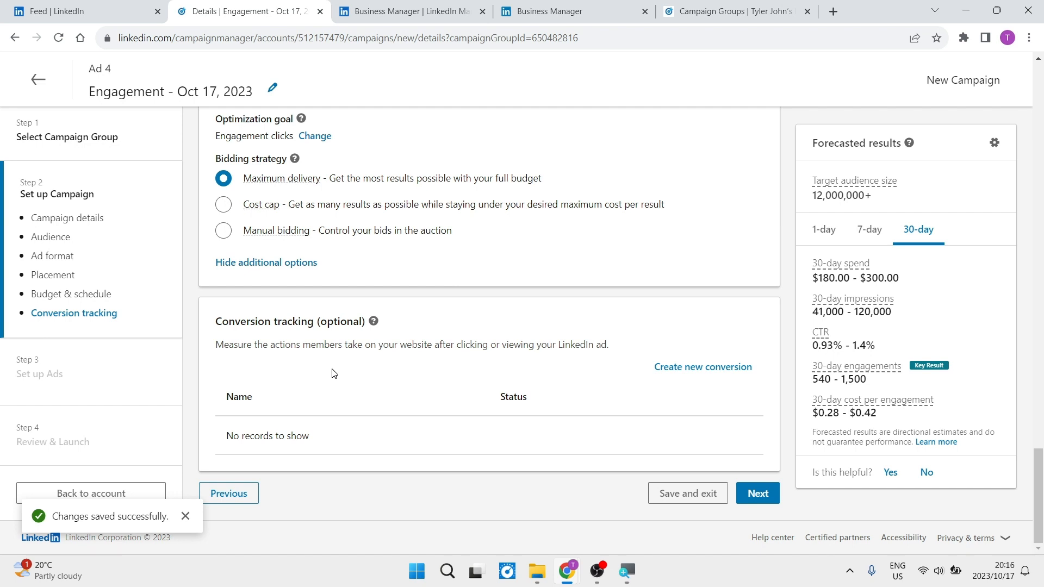
Step: Proceed to the ad setup stage and confirm saving the campaign's objective and ad format
{"action": "left_click", "coordinate": [750, 498]}
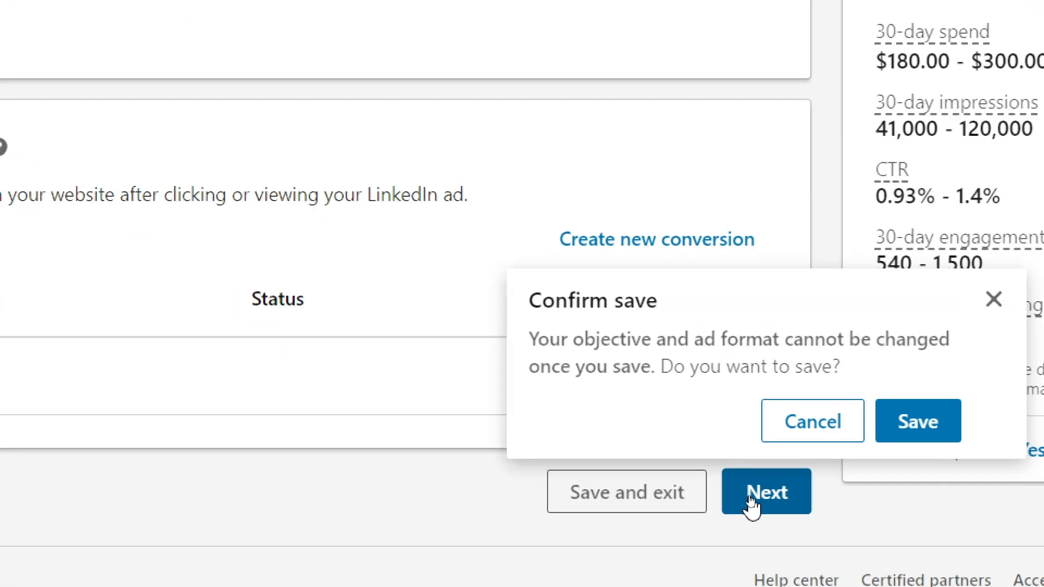
{"action": "left_click", "coordinate": [910, 424]}
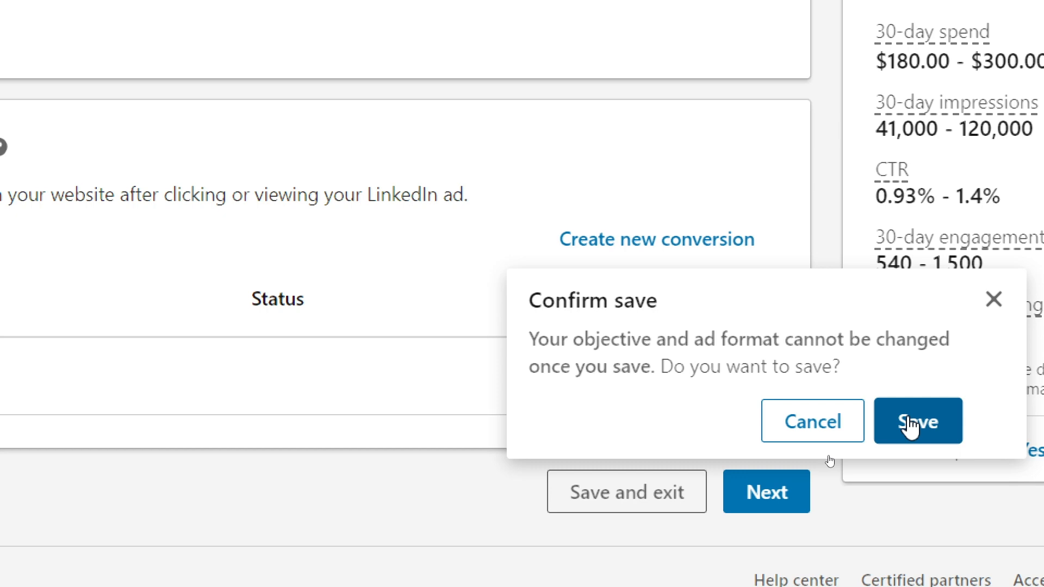
{"action": "left_click", "coordinate": [910, 424]}
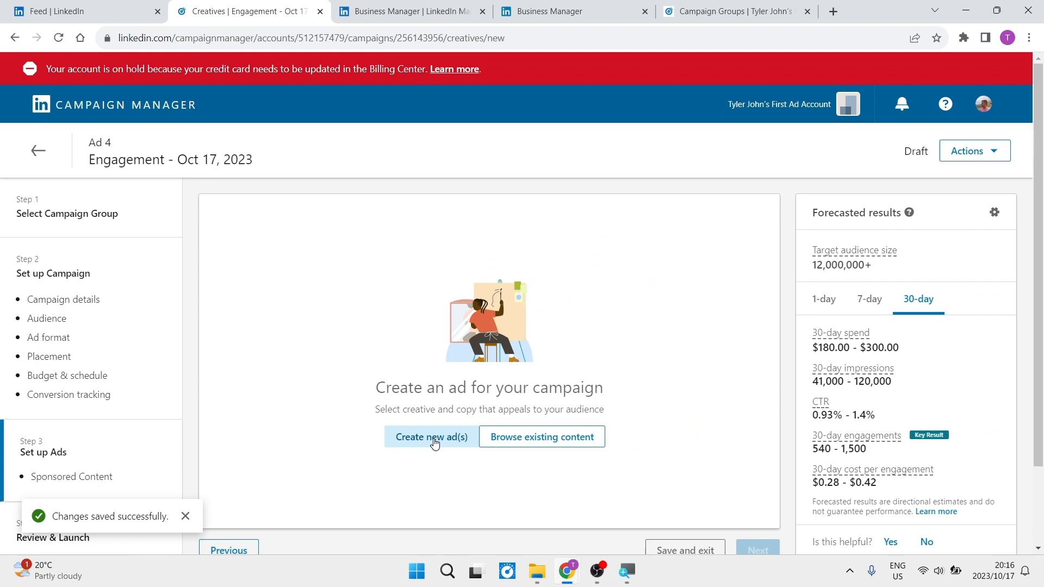
Step: Start creating a new image ad for the campaign and check the available preview formats, keeping Desktop Feed
{"action": "left_click", "coordinate": [432, 437]}
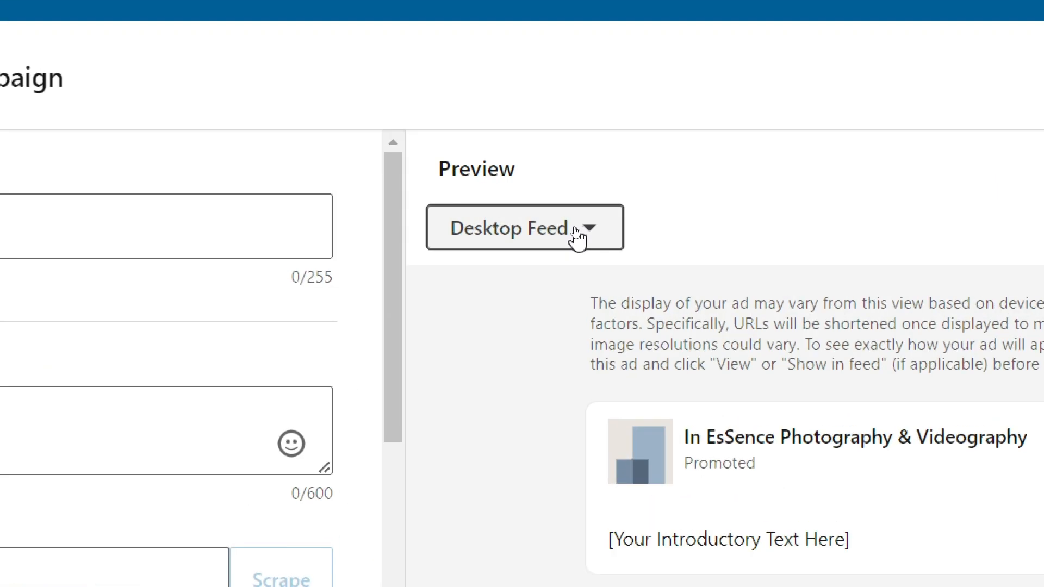
{"action": "left_click", "coordinate": [577, 235]}
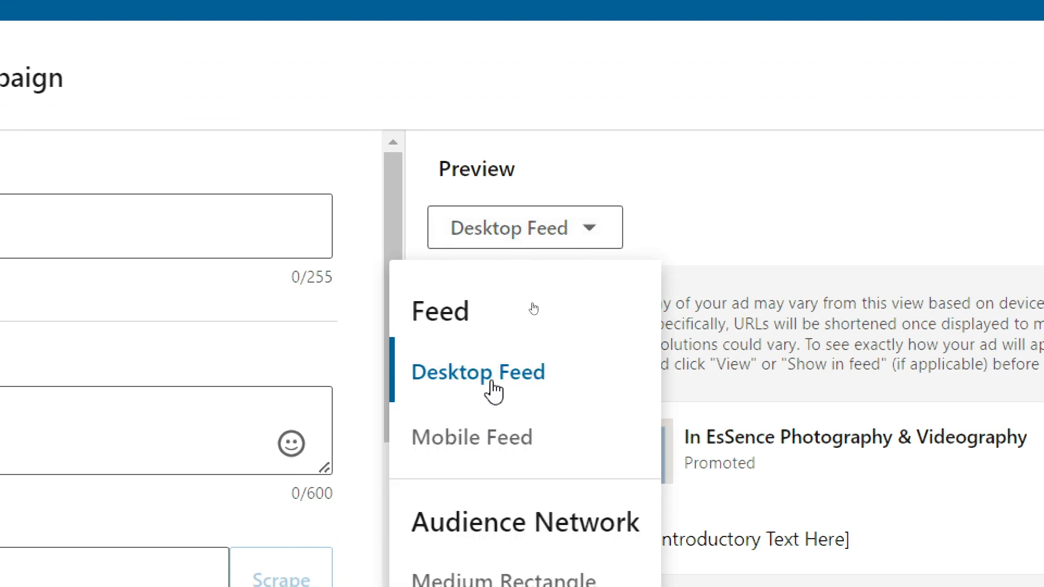
{"action": "left_click", "coordinate": [587, 223]}
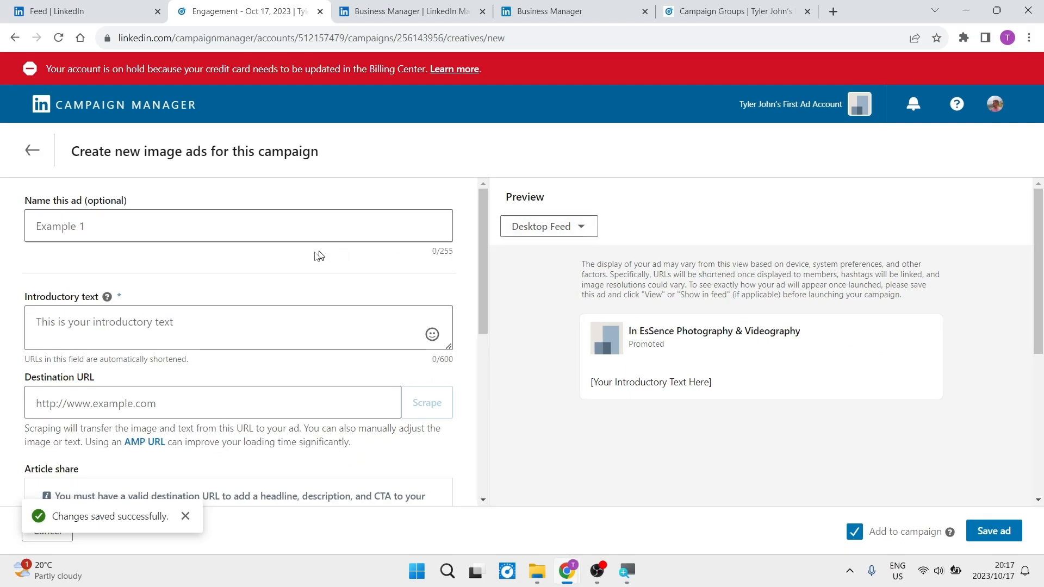
Step: Name the ad "Cool Ad" and enter the introductory text "This is the intro of the ad!!!"
{"action": "left_click", "coordinate": [2, 241]}
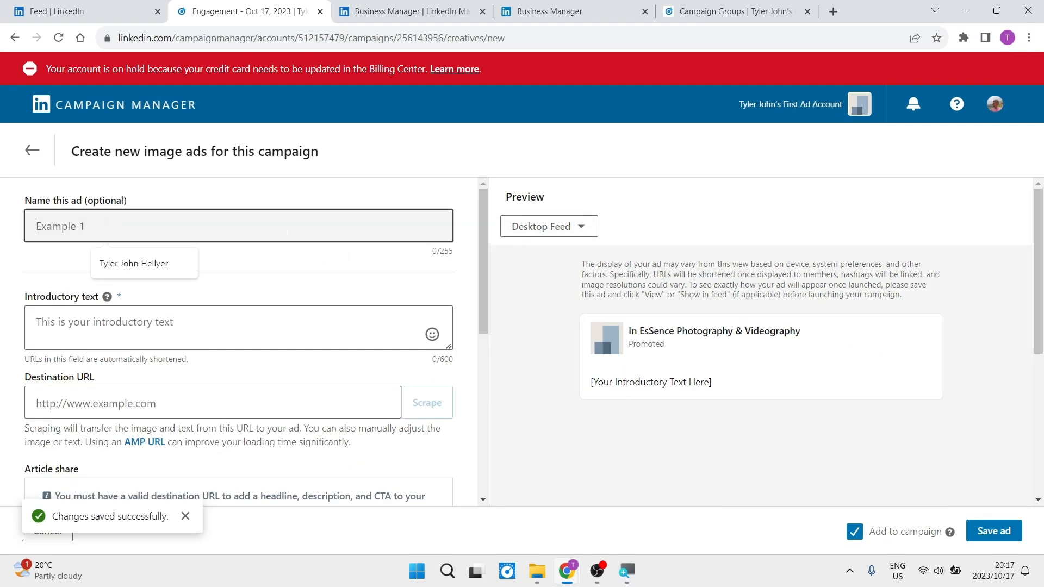
{"action": "type", "text": "Cool Ad"}
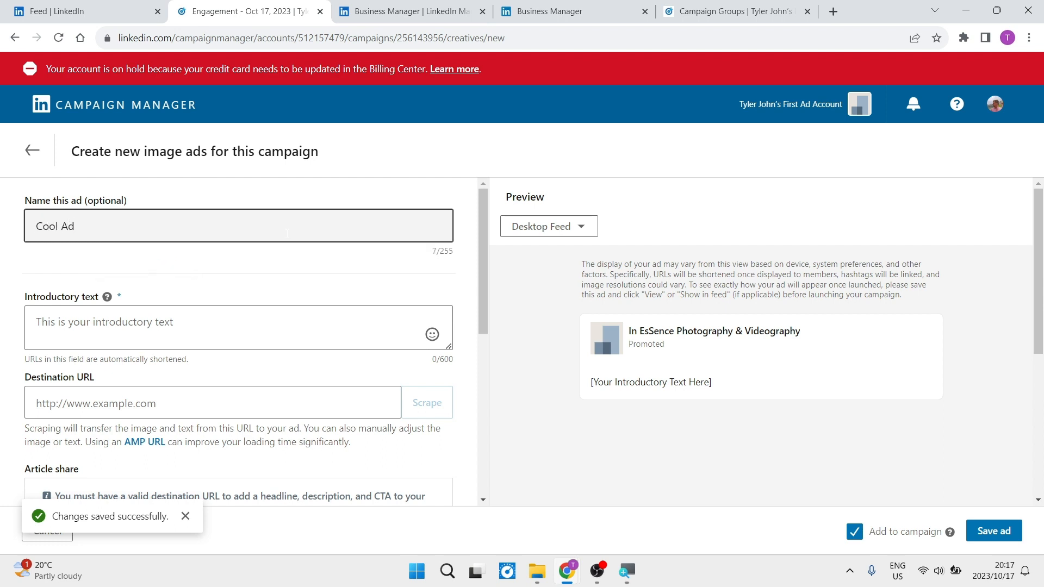
{"action": "left_click", "coordinate": [248, 328]}
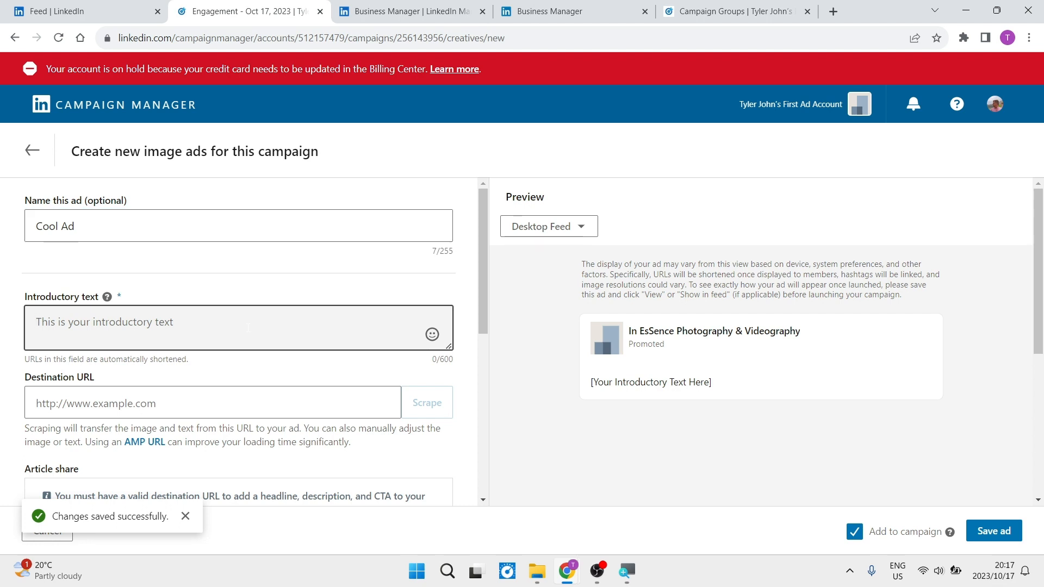
{"action": "scroll", "coordinate": [248, 327], "scroll_direction": "down", "scroll_amount": 2}
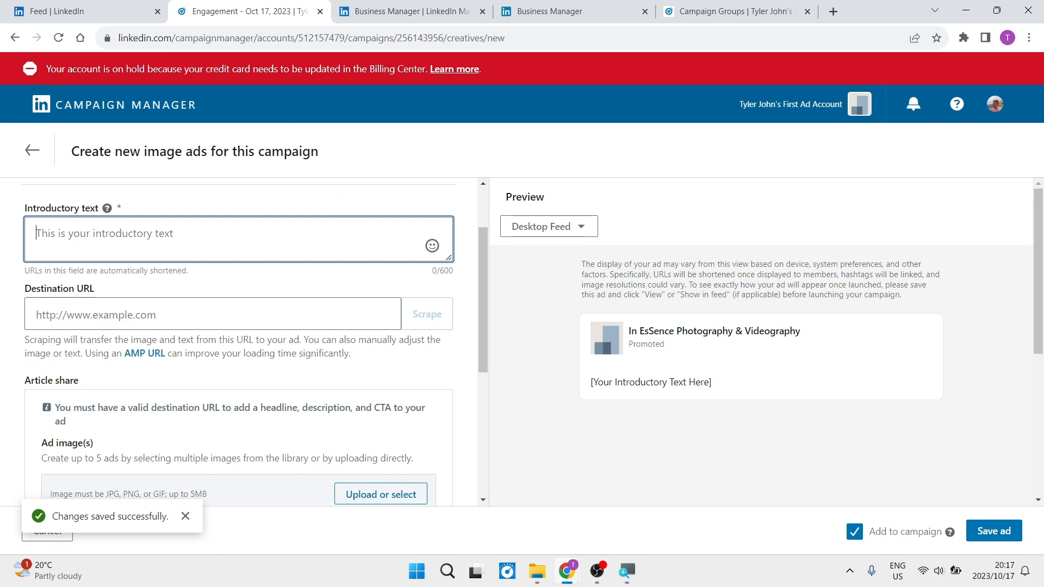
{"action": "left_click", "coordinate": [351, 240]}
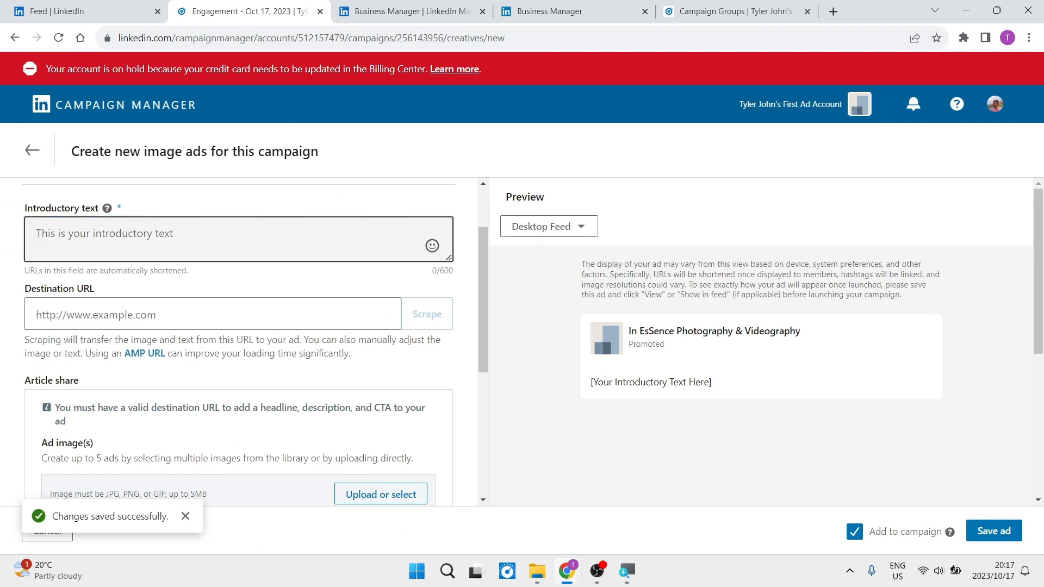
{"action": "type", "text": "Thi"}
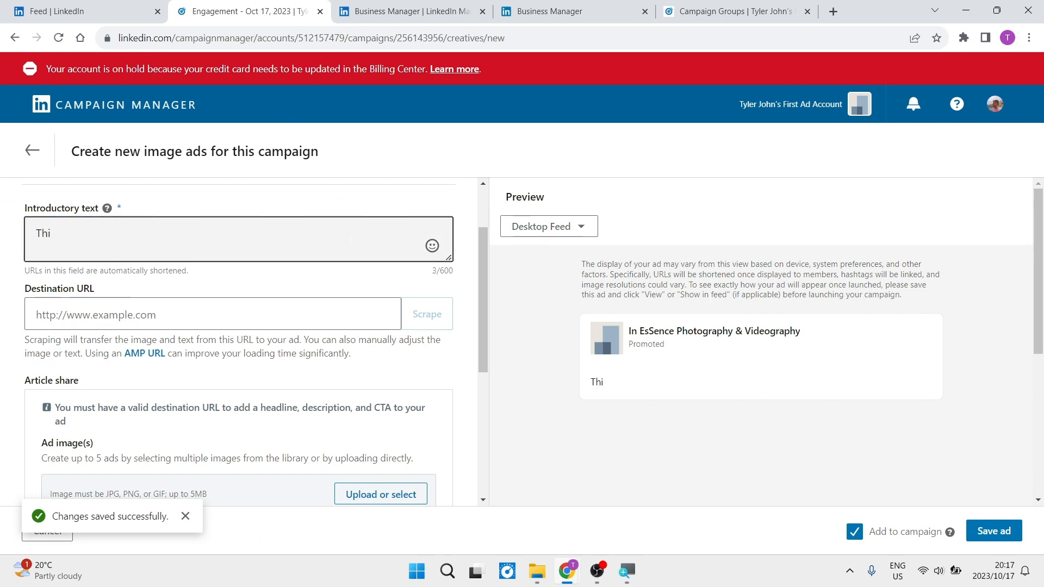
{"action": "type", "text": "s is the intro of "}
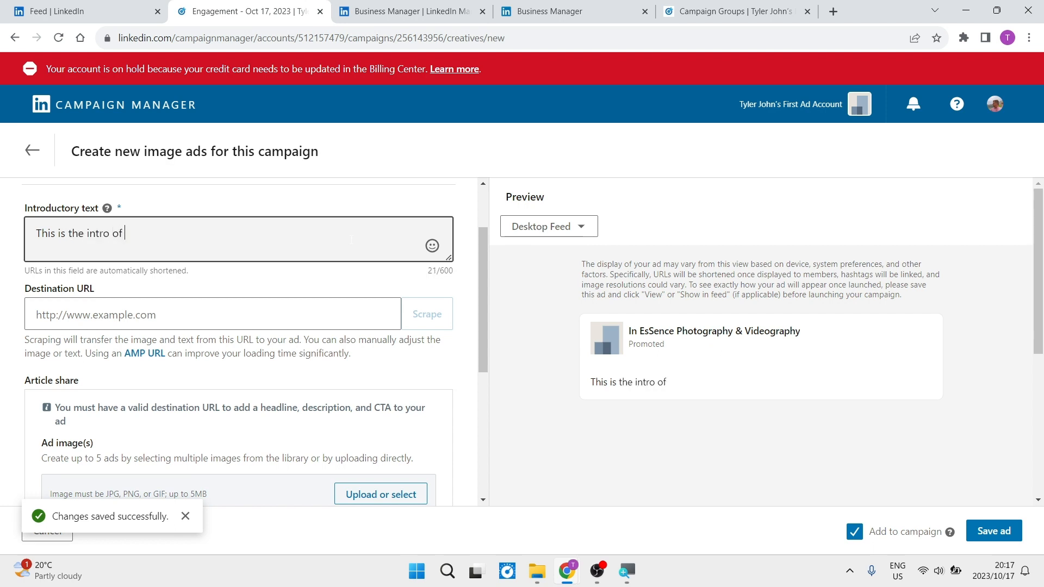
{"action": "type", "text": "the ad!!!"}
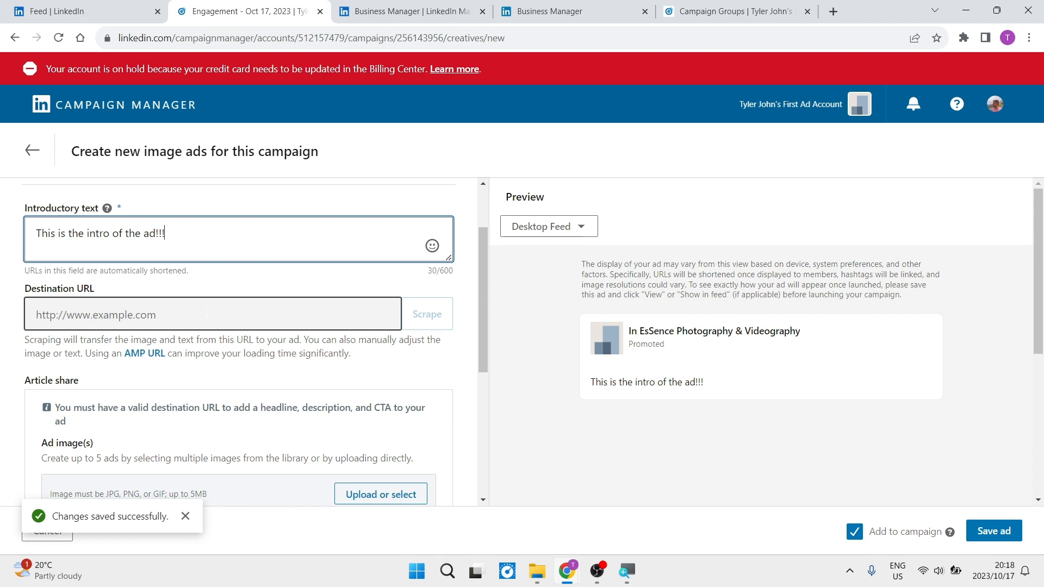
Step: Review the ad's destination URL, image, headline, description and call-to-action fields
{"action": "scroll", "coordinate": [267, 313], "scroll_direction": "down", "scroll_amount": 1}
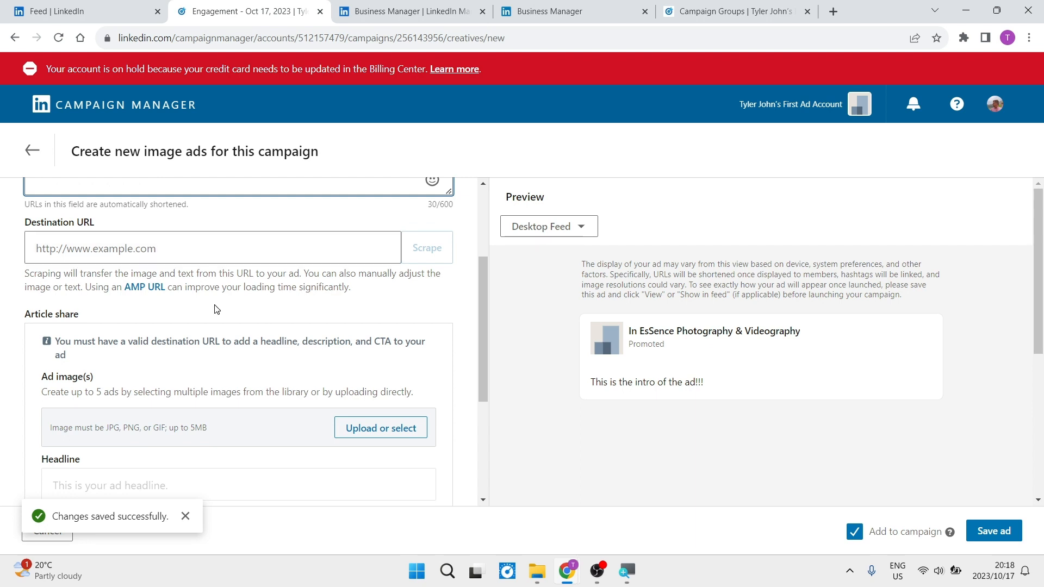
{"action": "scroll", "coordinate": [215, 308], "scroll_direction": "down", "scroll_amount": 1}
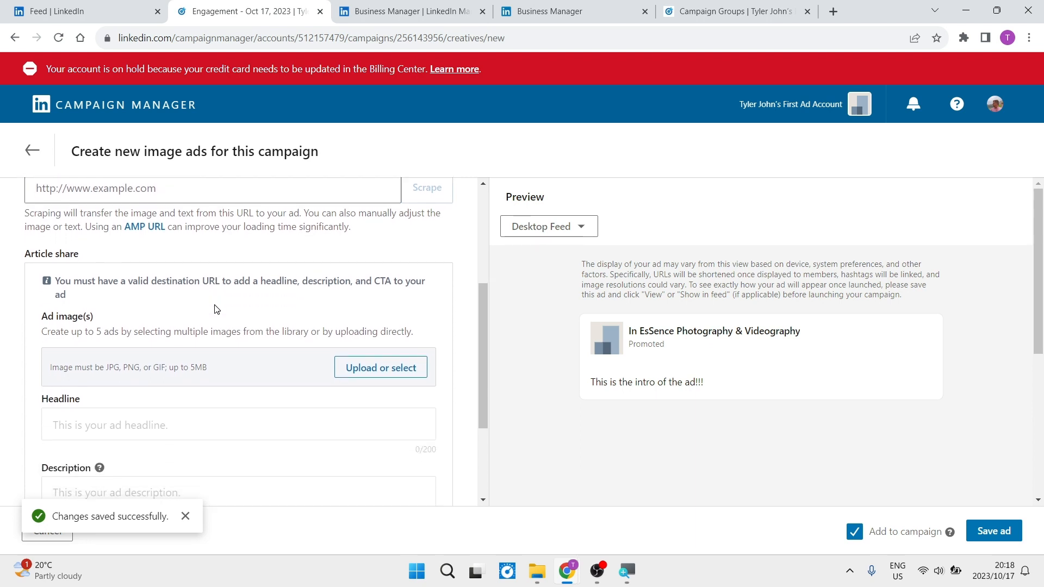
{"action": "scroll", "coordinate": [217, 309], "scroll_direction": "down", "scroll_amount": 2}
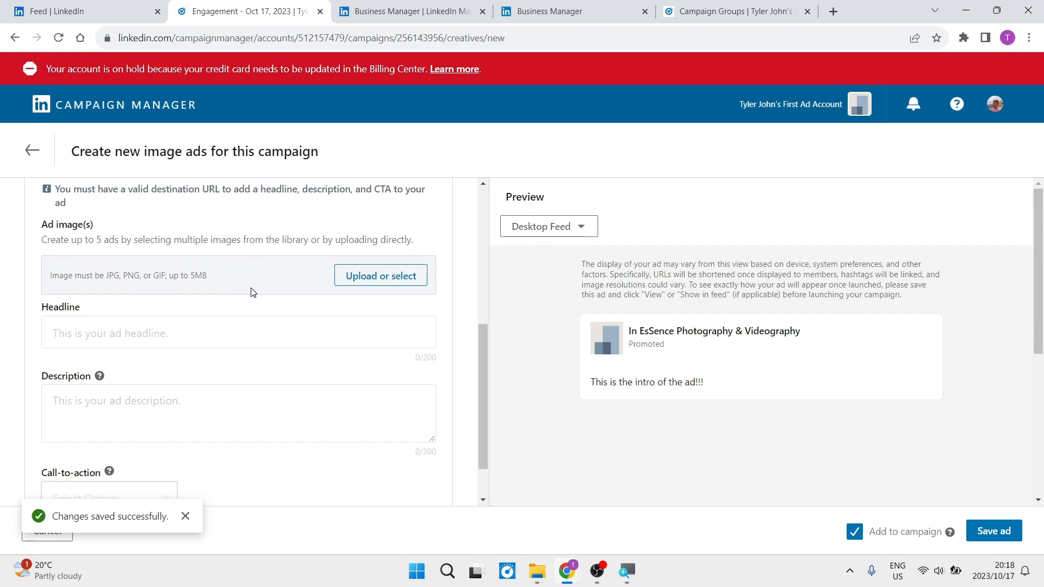
{"action": "scroll", "coordinate": [253, 293], "scroll_direction": "down", "scroll_amount": 1}
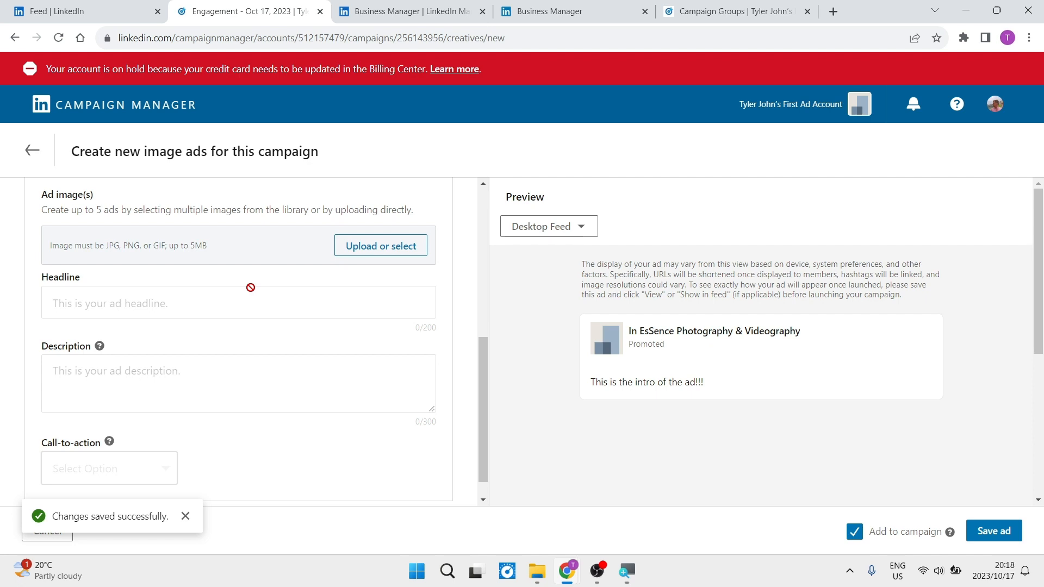
{"action": "scroll", "coordinate": [251, 287], "scroll_direction": "down", "scroll_amount": 1}
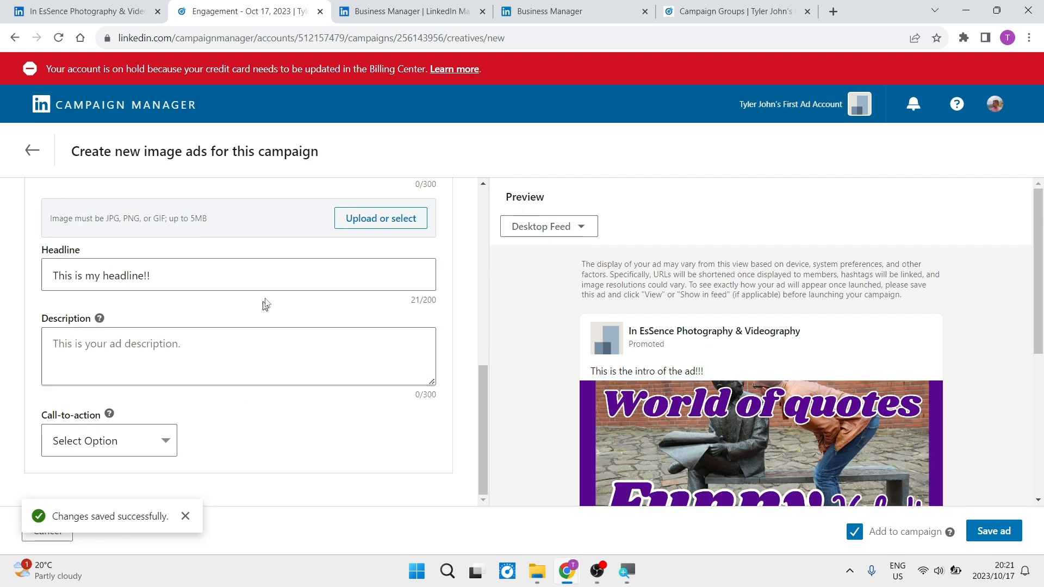
Step: Enter "Description" as the ad's description and set its call-to-action to Learn more
{"action": "left_click", "coordinate": [260, 341]}
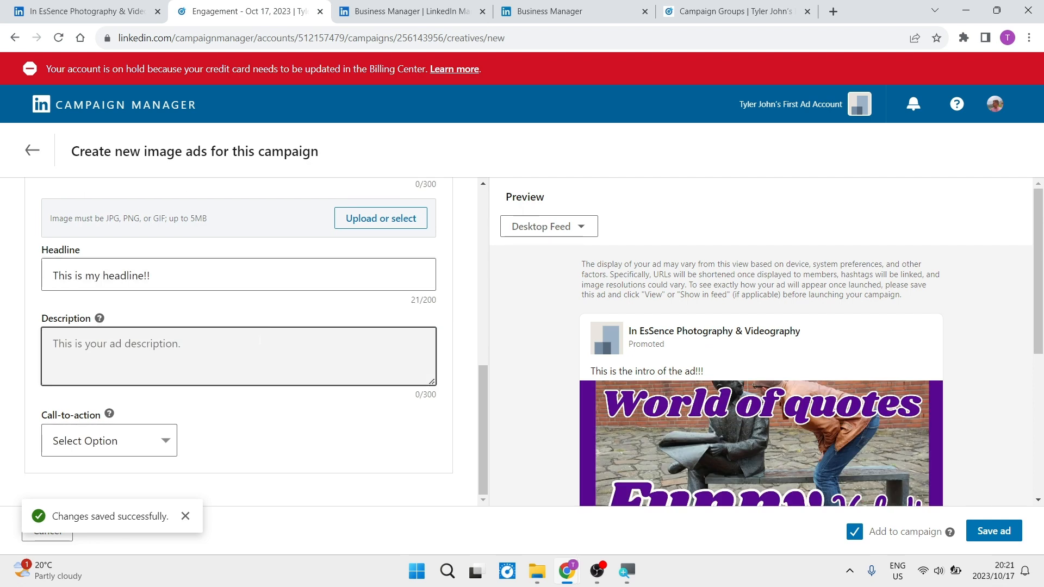
{"action": "type", "text": "Des"}
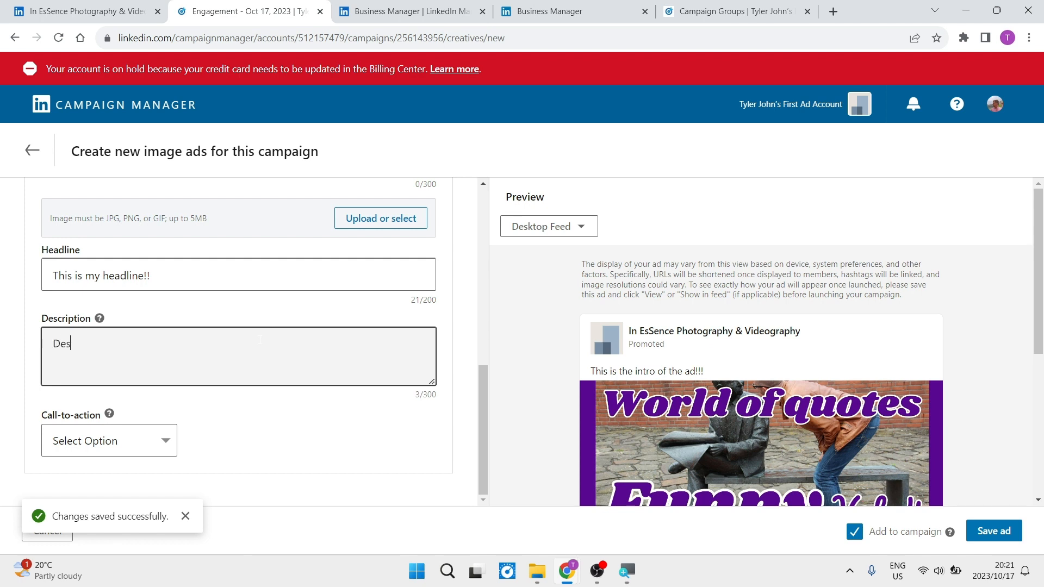
{"action": "type", "text": "cription"}
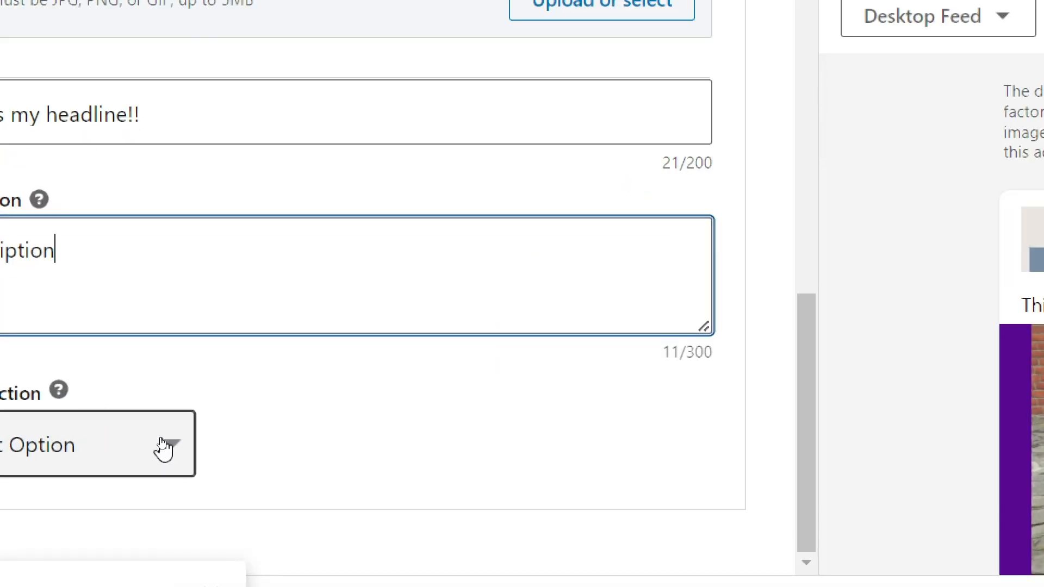
{"action": "left_click", "coordinate": [161, 442]}
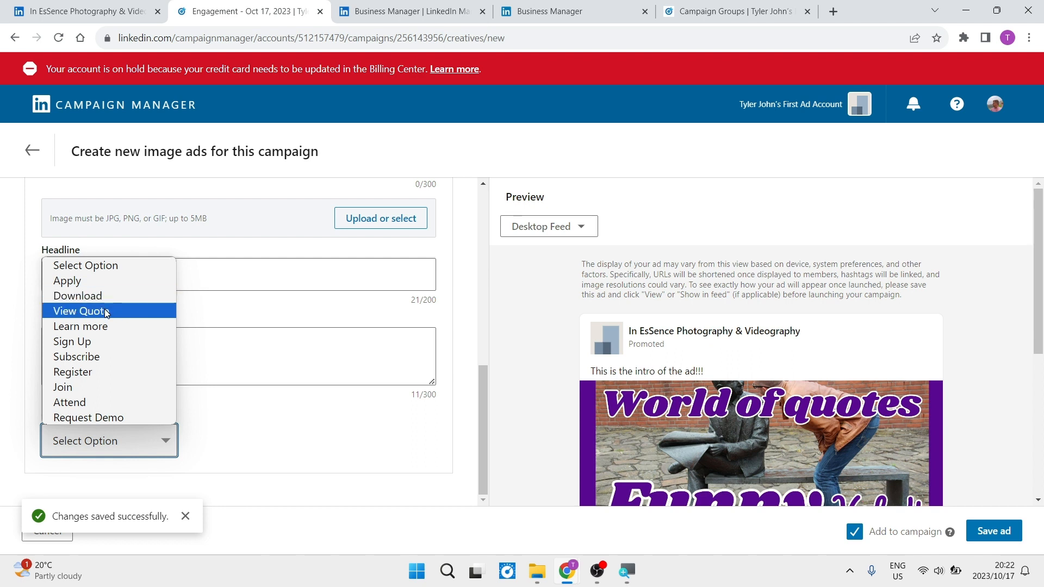
{"action": "left_click", "coordinate": [107, 325]}
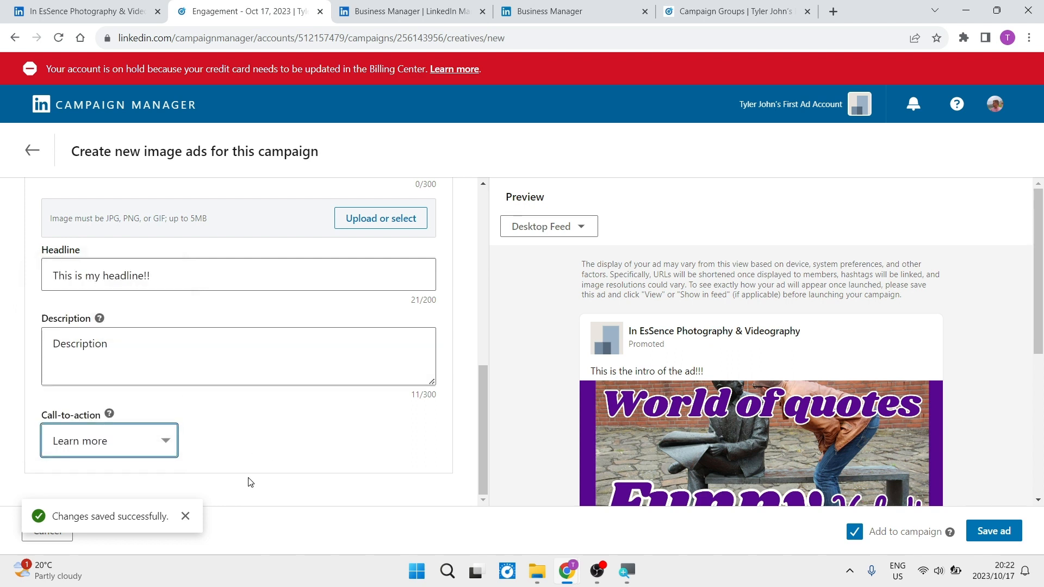
Step: Dismiss the save notification, check the ad preview, and save the ad with it added to the campaign
{"action": "left_click", "coordinate": [185, 517]}
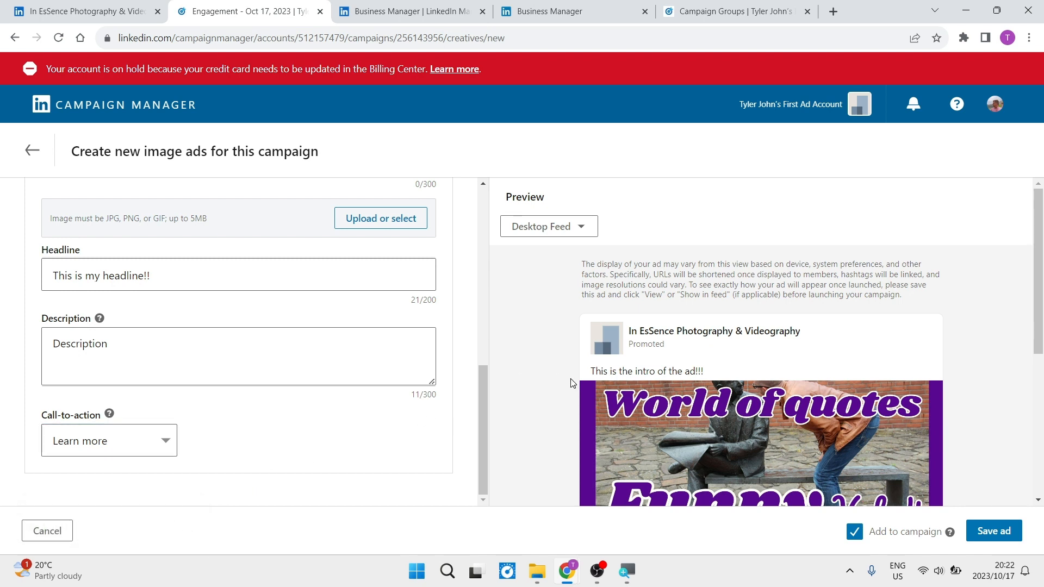
{"action": "scroll", "coordinate": [659, 388], "scroll_direction": "down", "scroll_amount": 1}
{"action": "scroll", "coordinate": [659, 387], "scroll_direction": "down", "scroll_amount": 1}
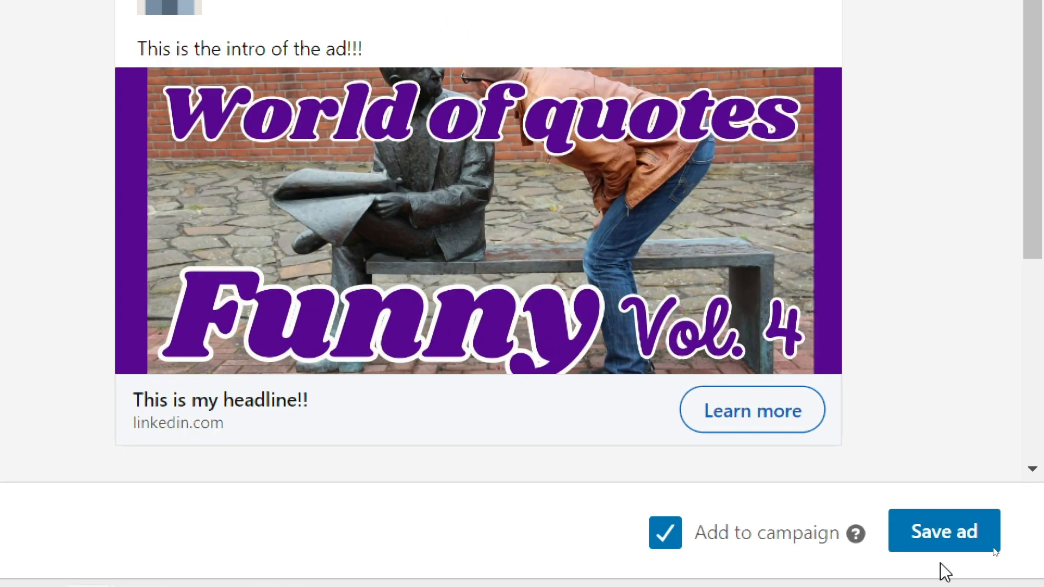
{"action": "left_click", "coordinate": [931, 532]}
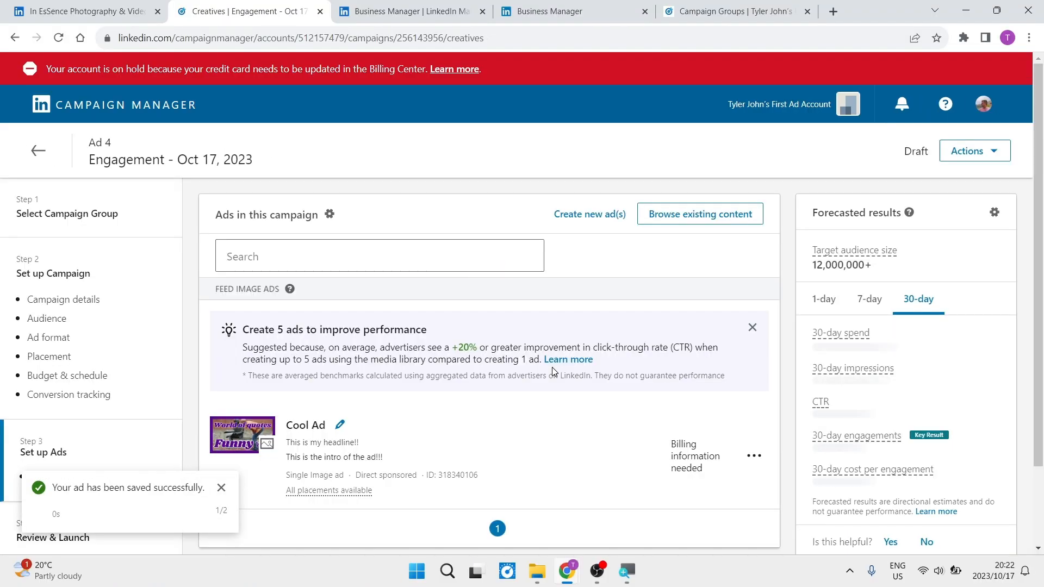
Step: Proceed from the ad setup to the review stage and look over the campaign group's settings
{"action": "scroll", "coordinate": [399, 407], "scroll_direction": "down", "scroll_amount": 2}
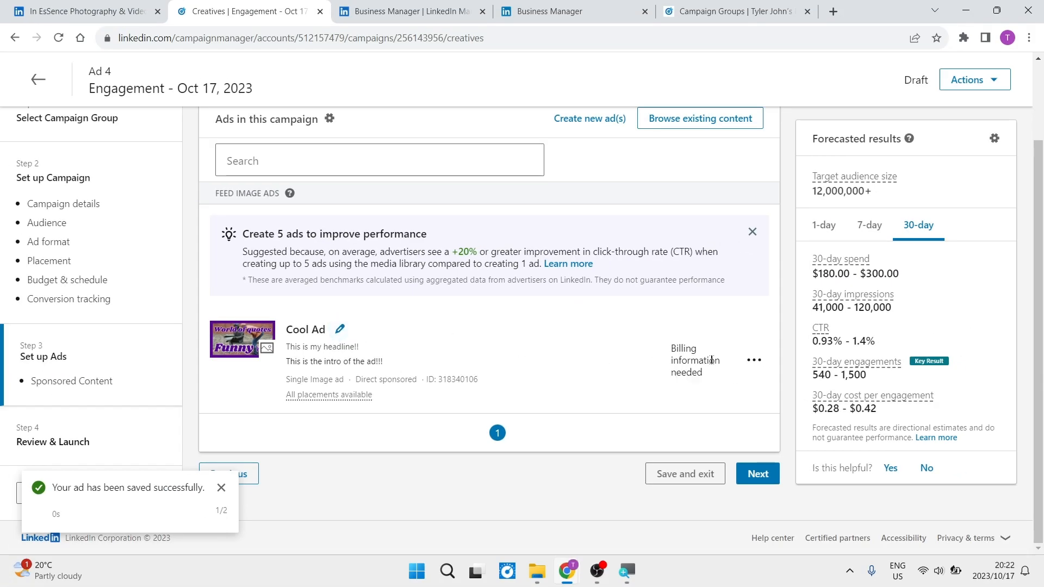
{"action": "left_click", "coordinate": [759, 480]}
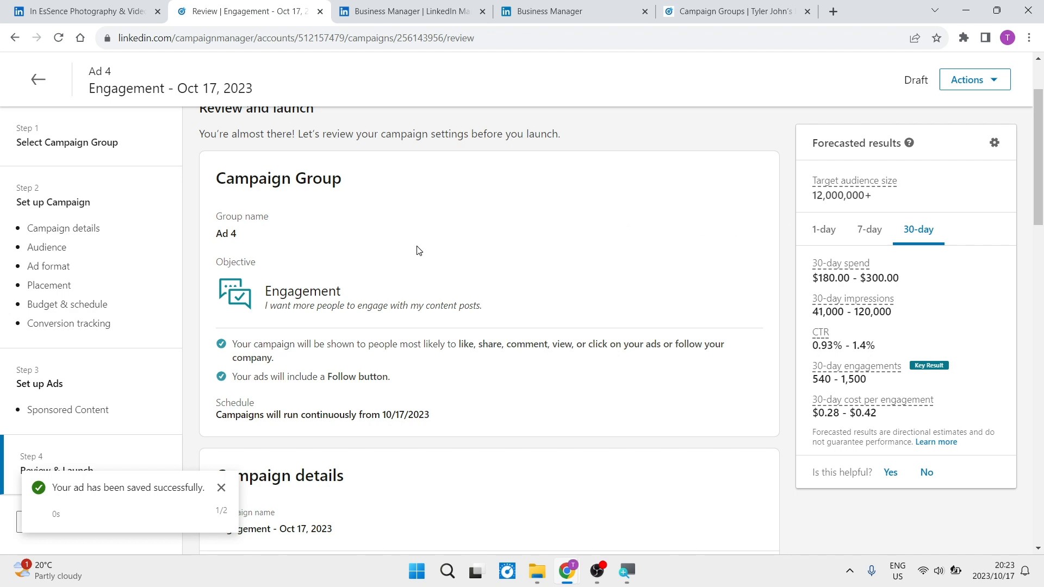
{"action": "scroll", "coordinate": [419, 250], "scroll_direction": "up", "scroll_amount": 1}
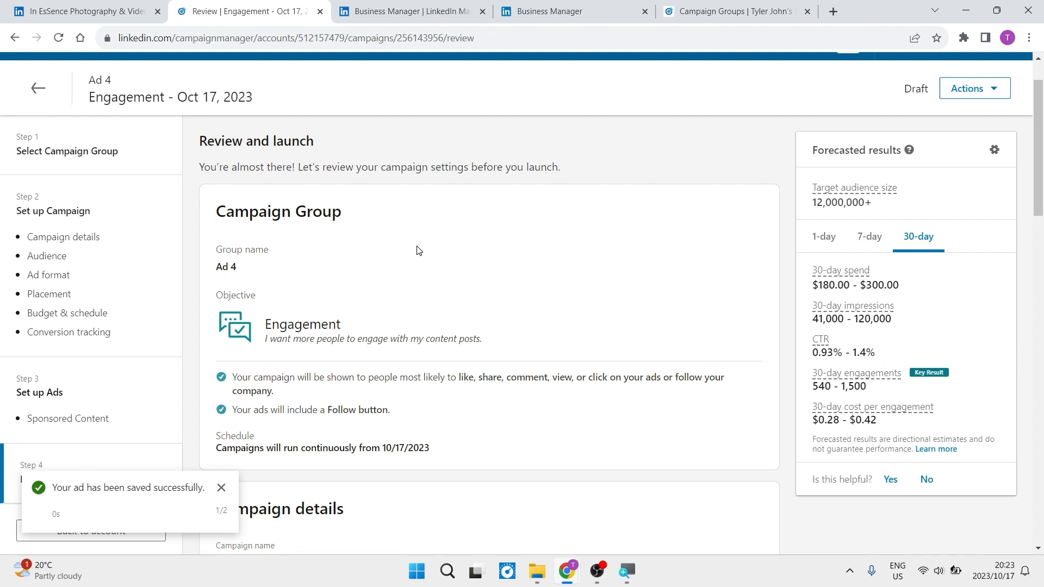
{"action": "scroll", "coordinate": [418, 250], "scroll_direction": "down", "scroll_amount": 1}
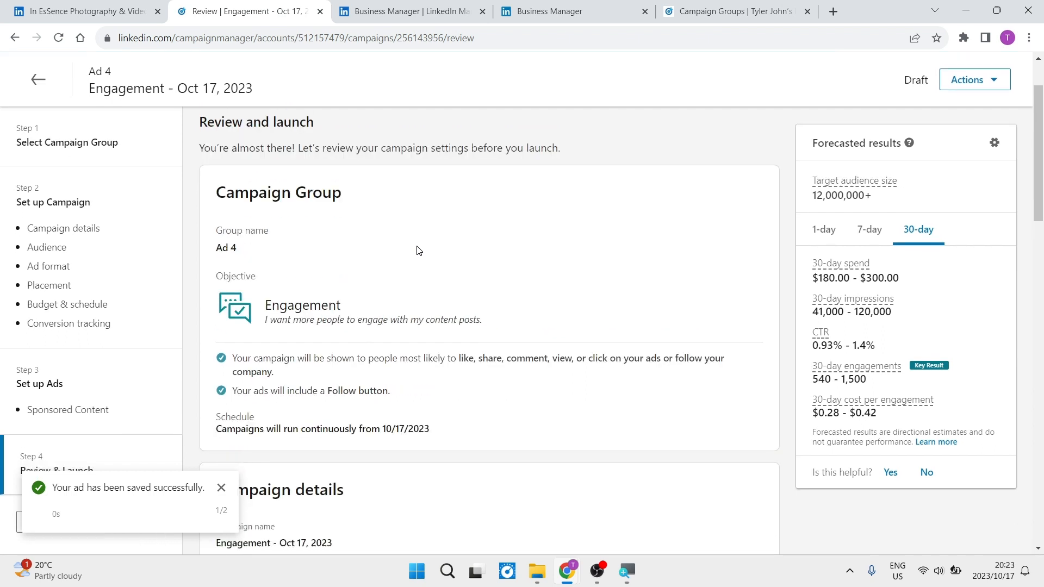
{"action": "scroll", "coordinate": [419, 250], "scroll_direction": "down", "scroll_amount": 1}
{"action": "scroll", "coordinate": [419, 251], "scroll_direction": "up", "scroll_amount": 2}
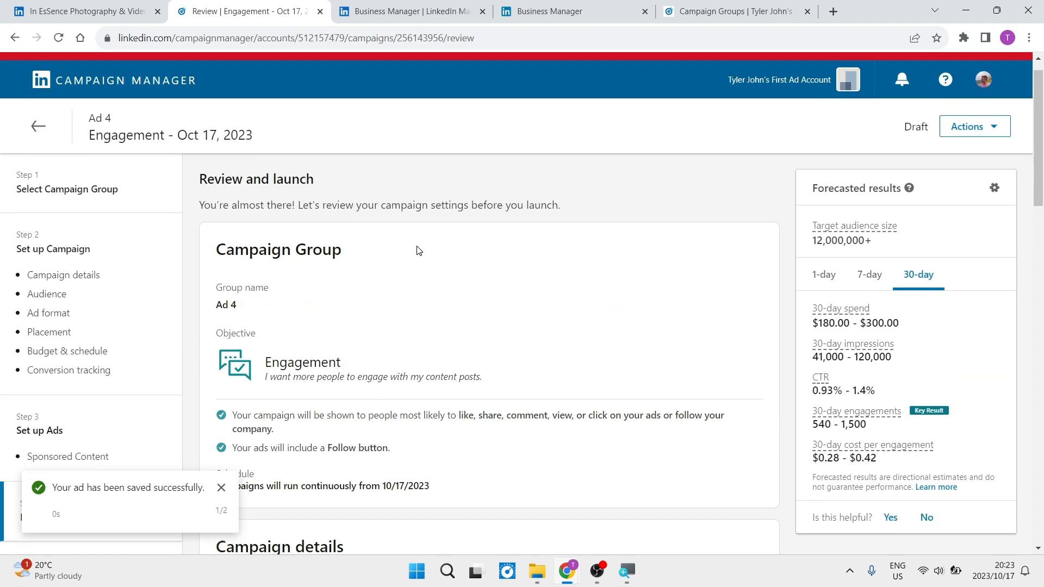
{"action": "scroll", "coordinate": [418, 250], "scroll_direction": "up", "scroll_amount": 1}
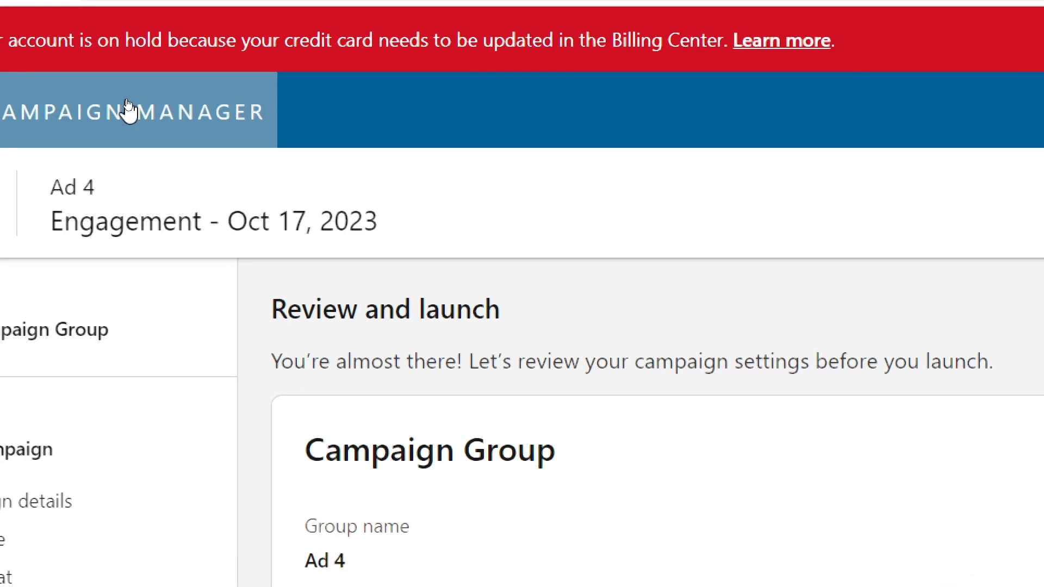
Step: Return to the campaign groups overview and check the available breakdown and period comparison options
{"action": "left_click", "coordinate": [126, 104]}
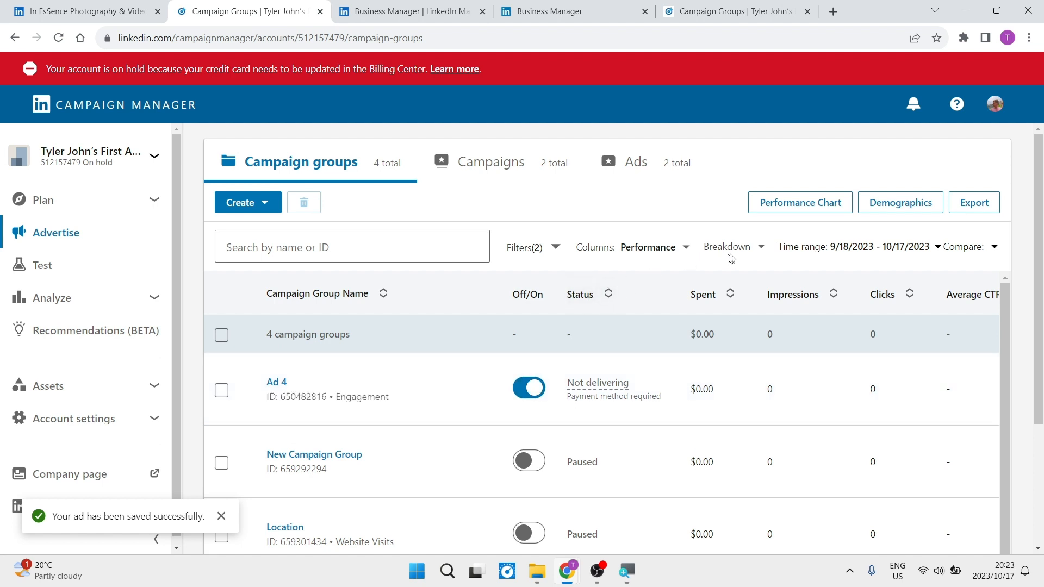
{"action": "left_click", "coordinate": [758, 249]}
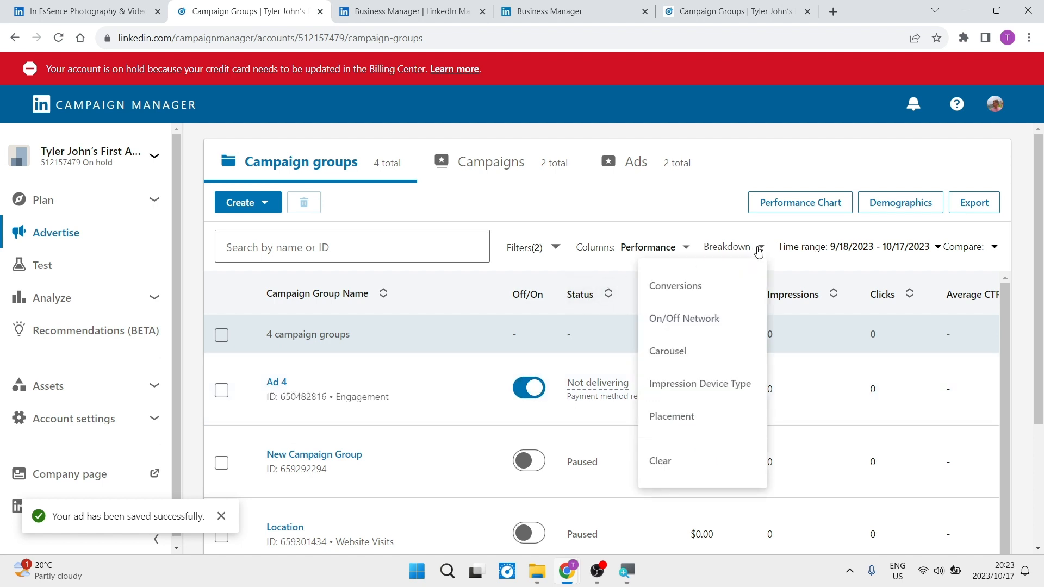
{"action": "left_click", "coordinate": [991, 248]}
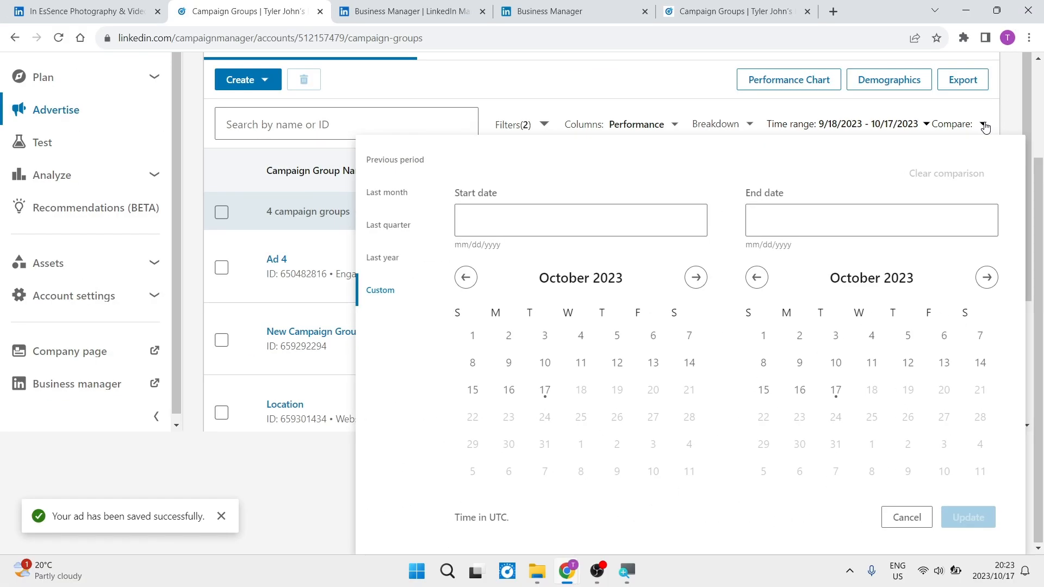
{"action": "left_click", "coordinate": [982, 126]}
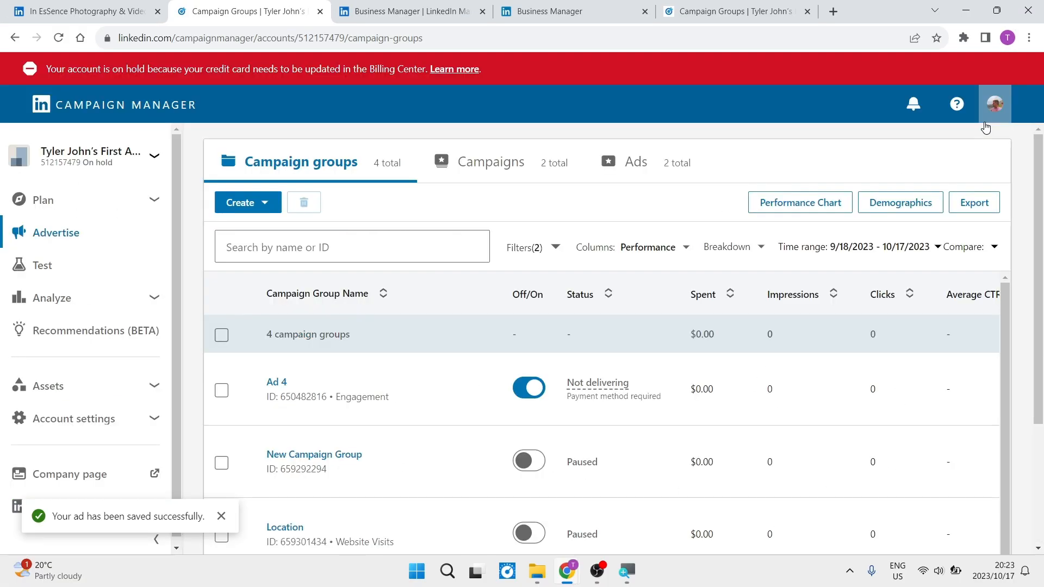